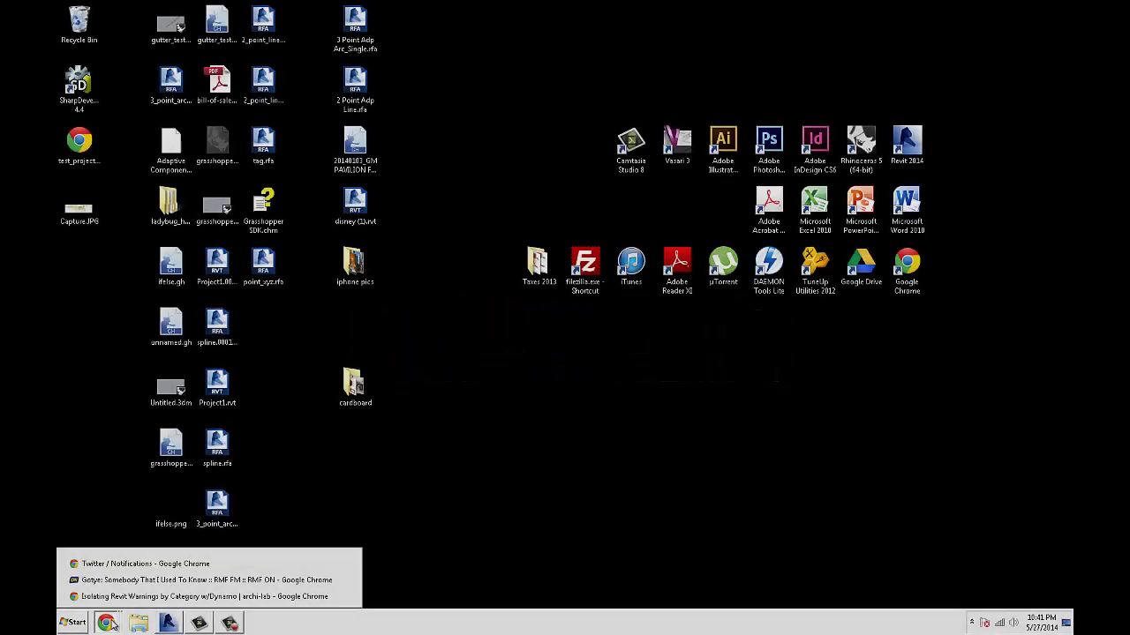
Read the archi-lab.net post's Dynamo definition and final-result floor plan down to the first reader comment.
left_click(115, 597)
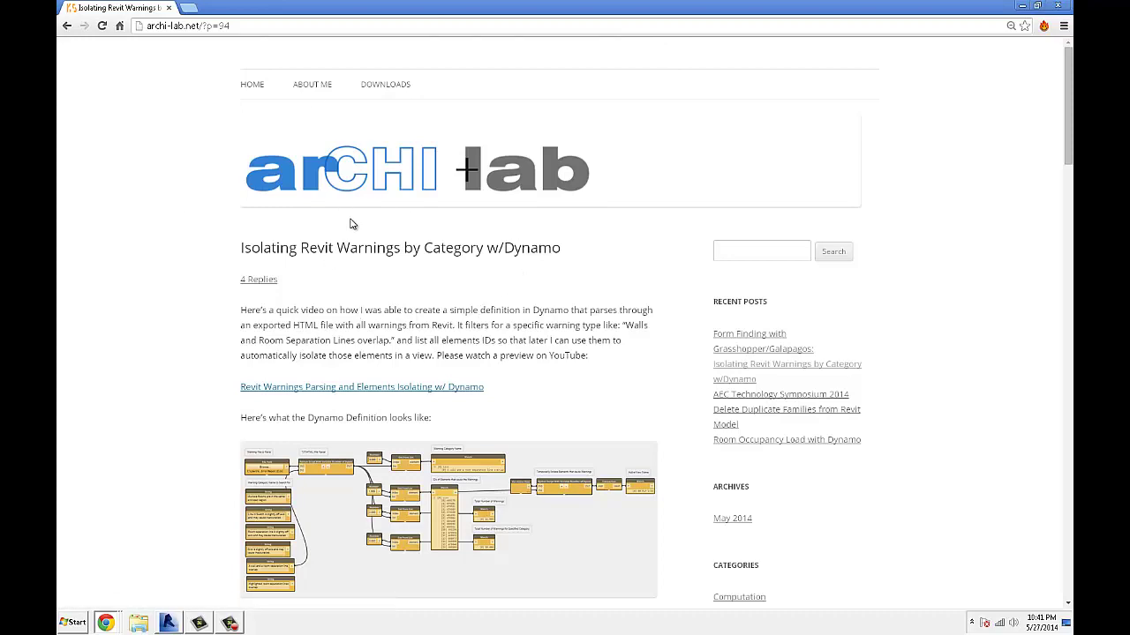
scroll(350, 224, "down", 3)
scroll(351, 225, "up", 1)
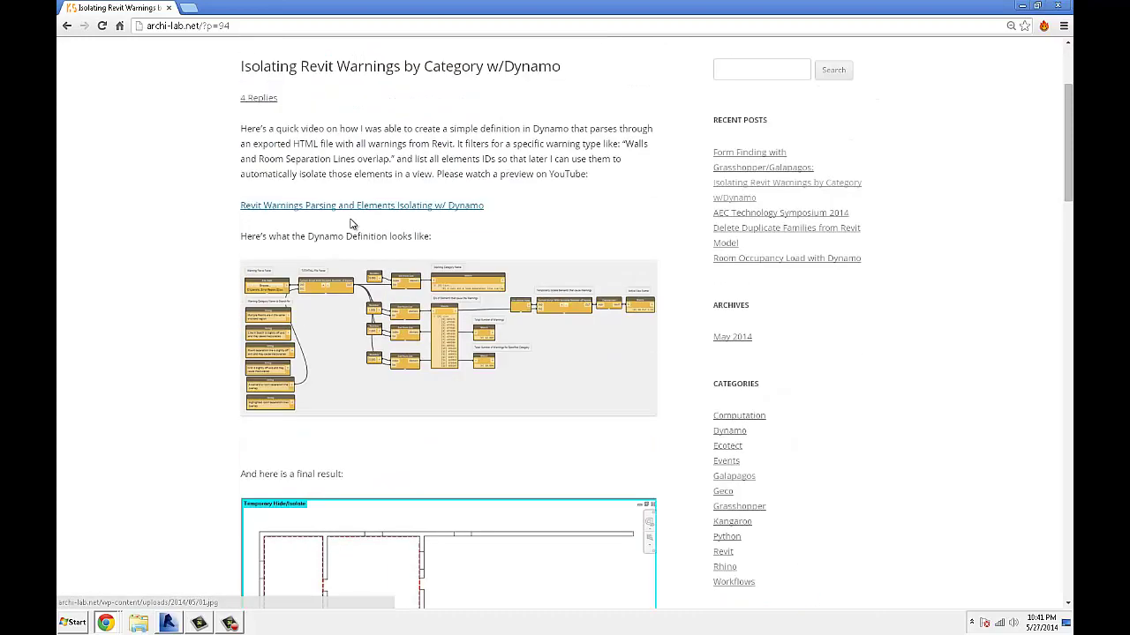
scroll(357, 220, "down", 1)
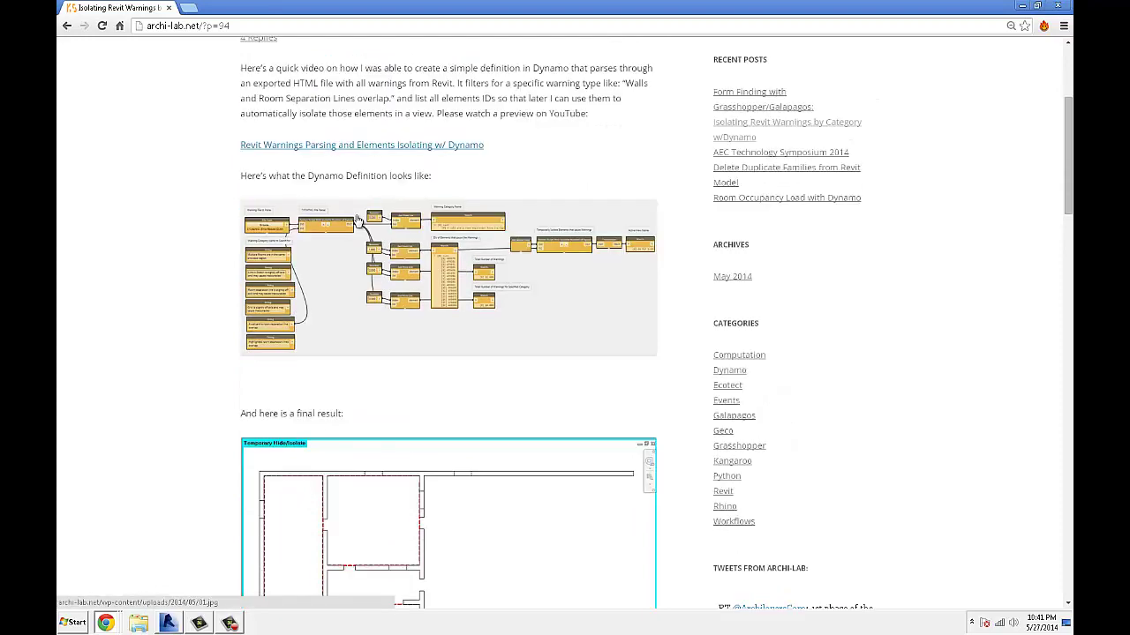
scroll(357, 220, "up", 3)
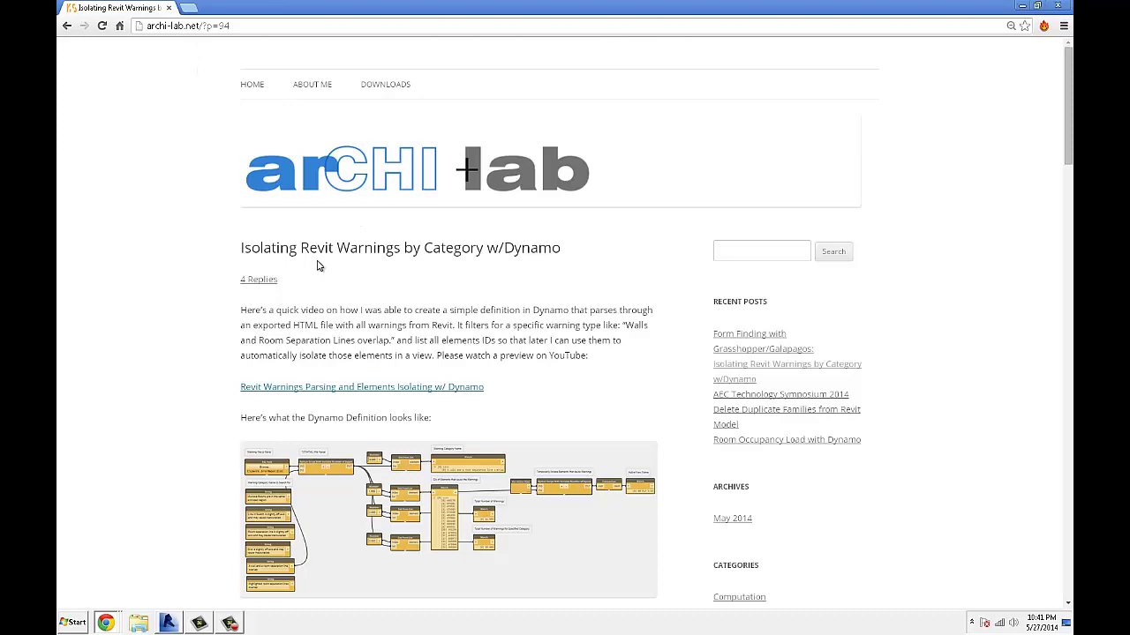
scroll(319, 266, "down", 9)
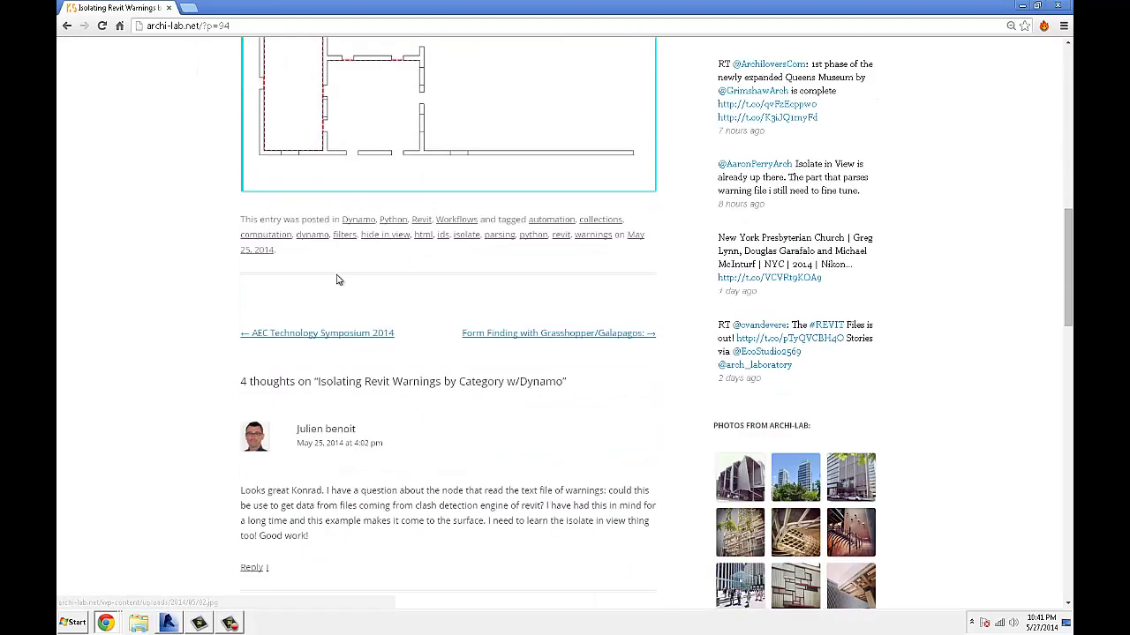
Read the comments on parsing clash-detection reports, then return to the post introduction.
scroll(337, 280, "down", 3)
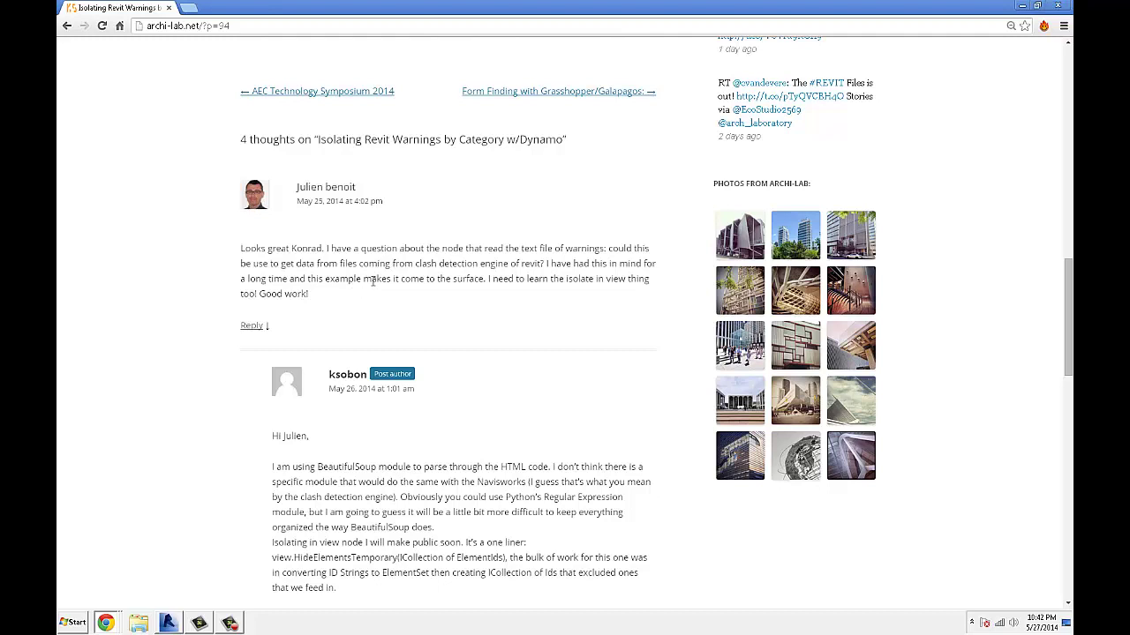
scroll(371, 276, "down", 3)
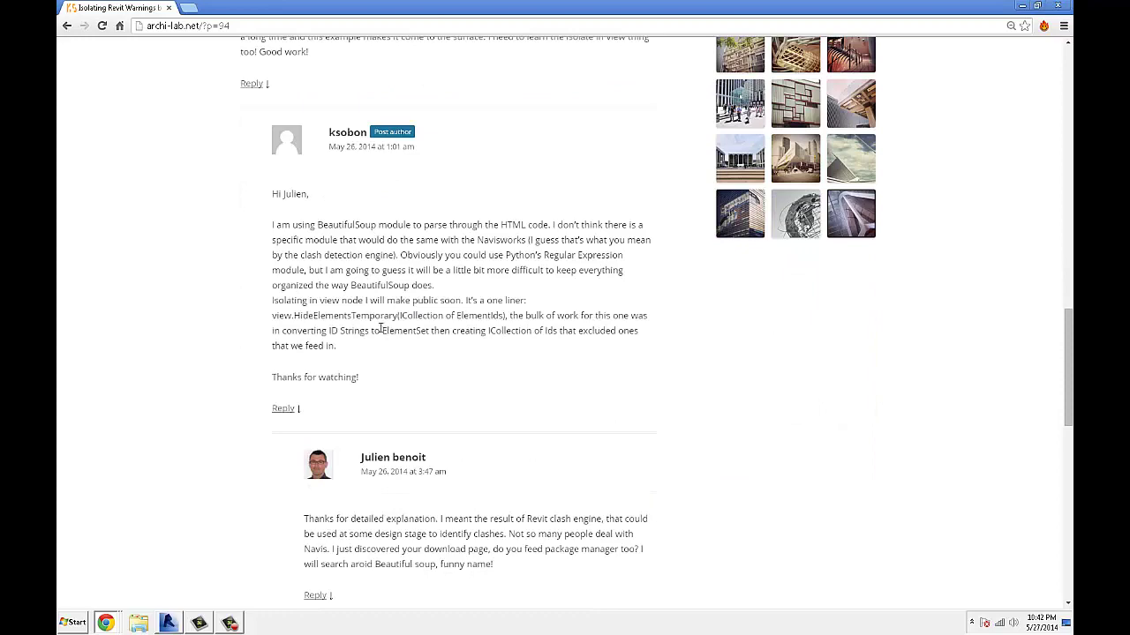
scroll(380, 326, "up", 15)
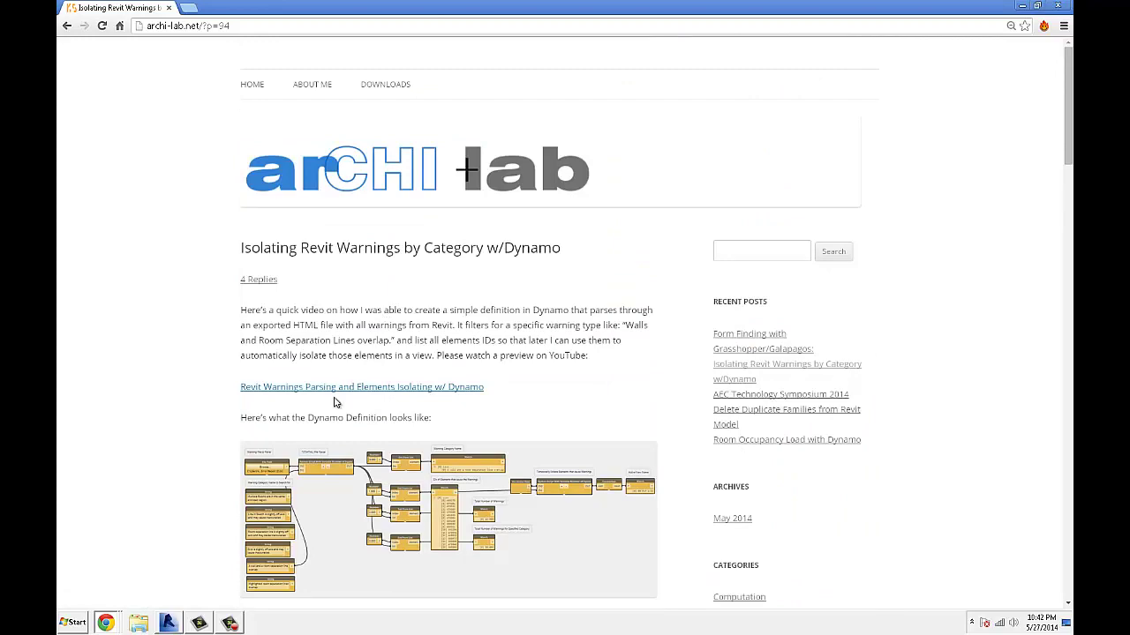
Switch to Dynamo with interference_parser_02.dyn open and zoom the Revit floor plan.
left_click(199, 625)
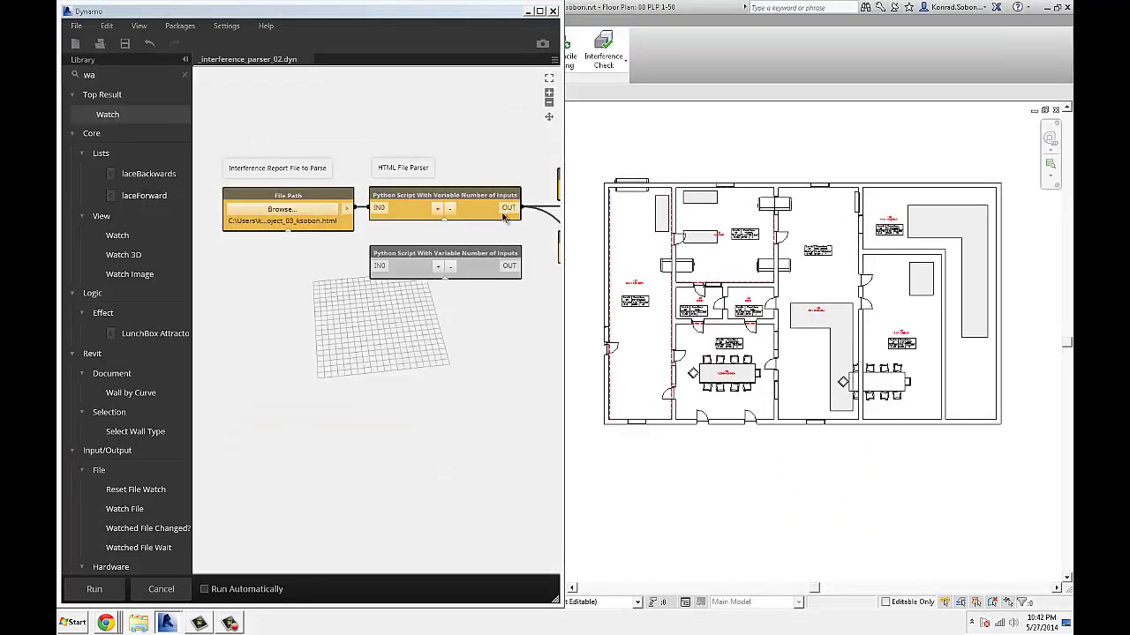
scroll(750, 154, "down", 1)
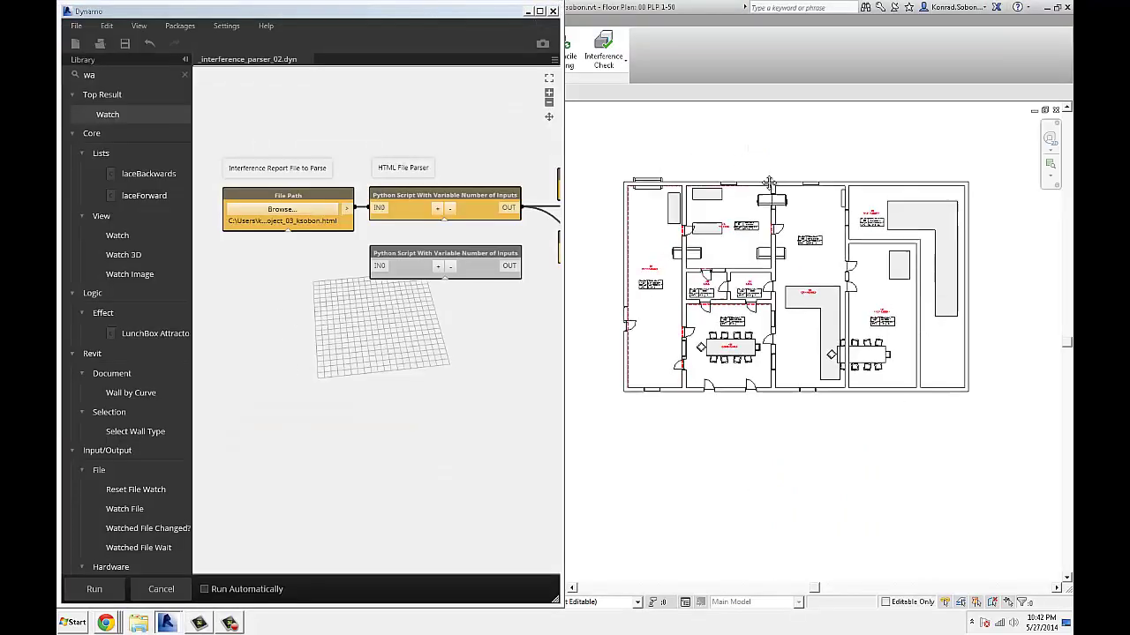
scroll(703, 171, "up", 1)
scroll(742, 181, "up", 1)
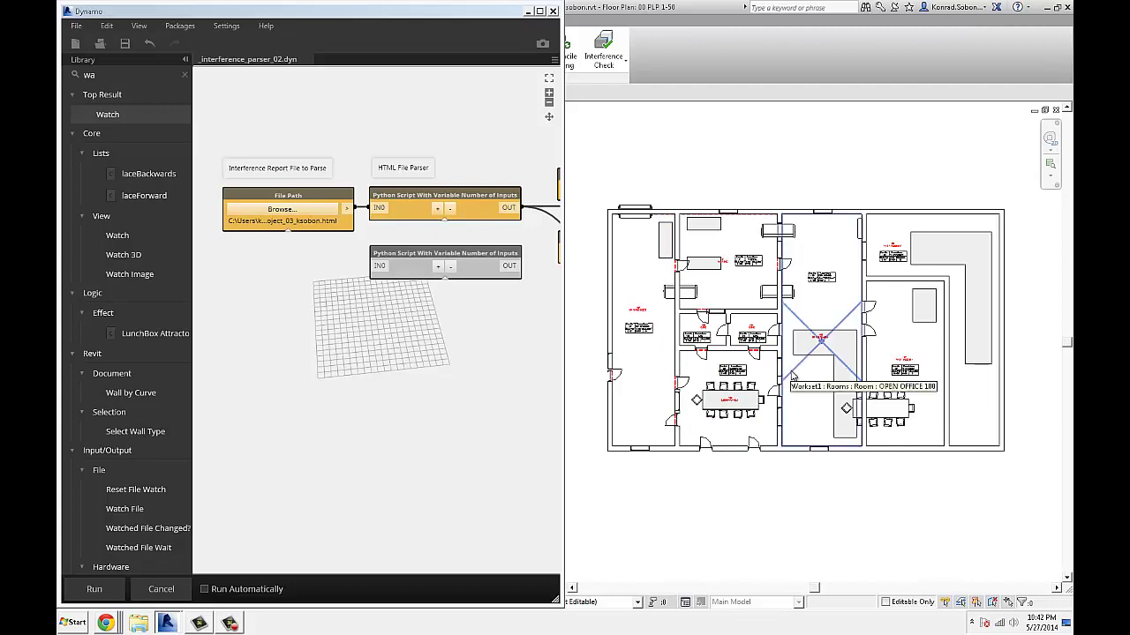
Hide Dynamo to work in Revit, then start and cancel a new Interference Check.
left_click(527, 11)
scroll(683, 184, "up", 3)
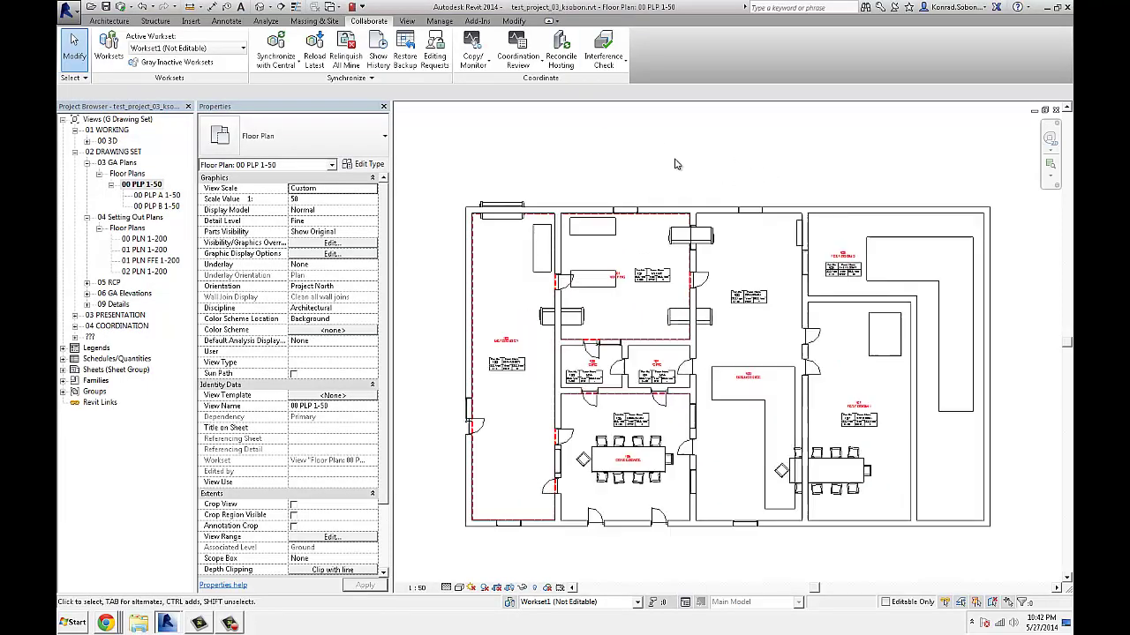
left_click(604, 49)
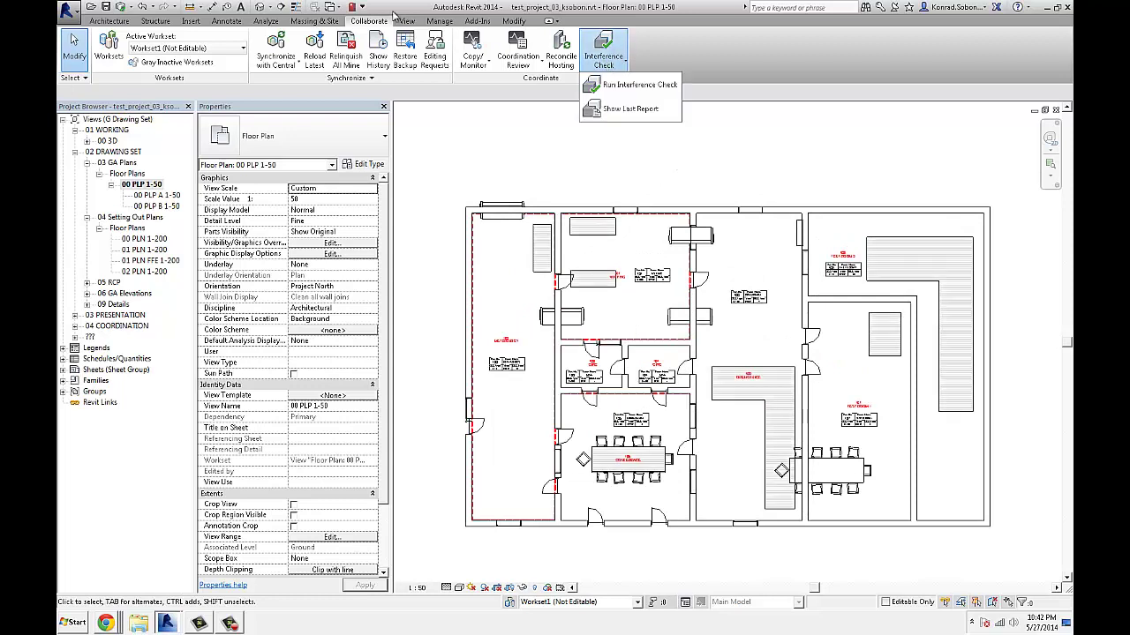
left_click(608, 59)
left_click(628, 86)
left_click_drag(757, 118, 385, 138)
key("Escape")
scroll(582, 267, "up", 3)
Drag a Waiting room sofa to the right so it runs into the wall.
left_click(450, 161)
scroll(551, 216, "up", 2)
left_click(550, 253)
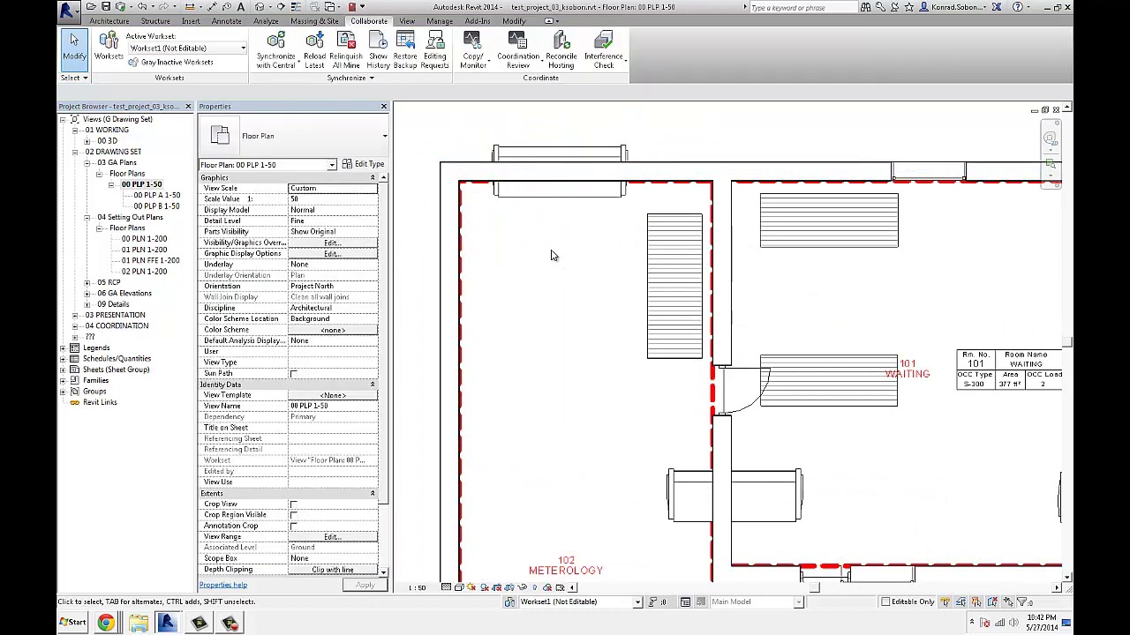
scroll(551, 252, "down", 3)
left_click(565, 335)
scroll(565, 335, "up", 3)
left_click_drag(565, 335, 690, 332)
left_click(690, 332)
scroll(689, 332, "down", 3)
scroll(768, 176, "up", 4)
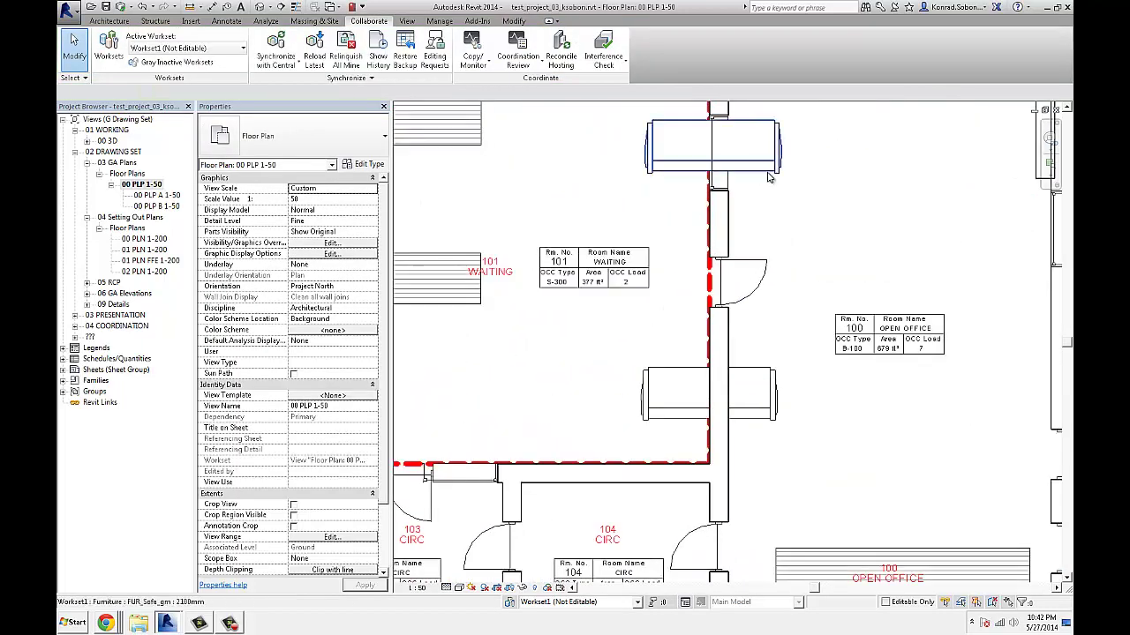
Inspect the top sofa and the Meteorology room door, then deselect them.
left_click(768, 177)
left_click(790, 177)
scroll(782, 212, "down", 3)
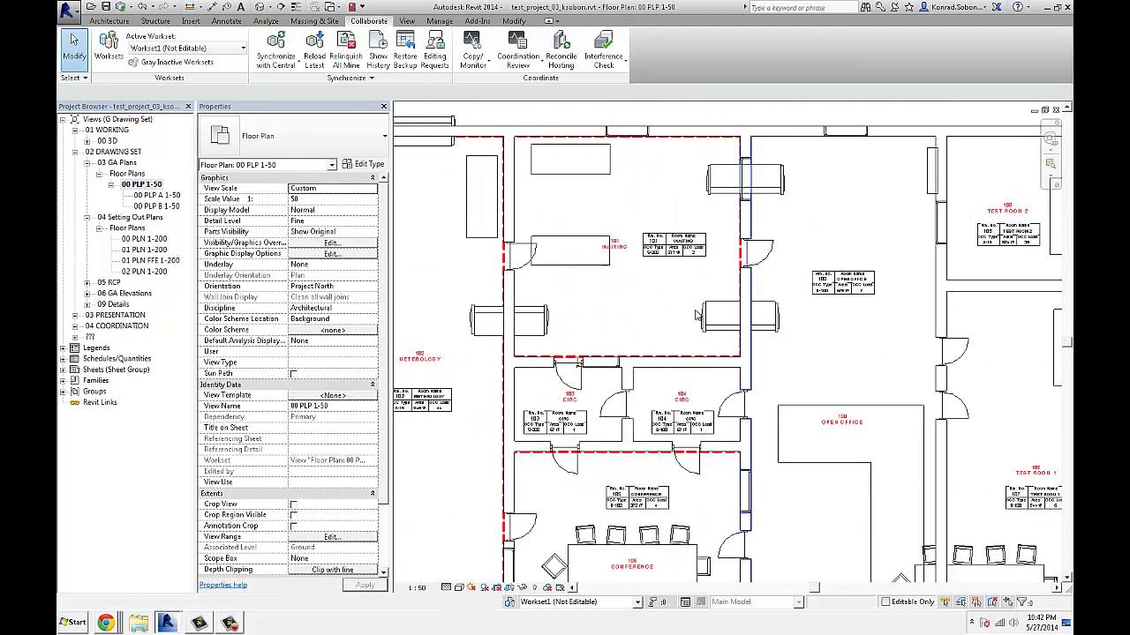
scroll(686, 323, "down", 3)
scroll(399, 366, "up", 4)
scroll(398, 366, "up", 3)
left_click(441, 382)
left_click(622, 326)
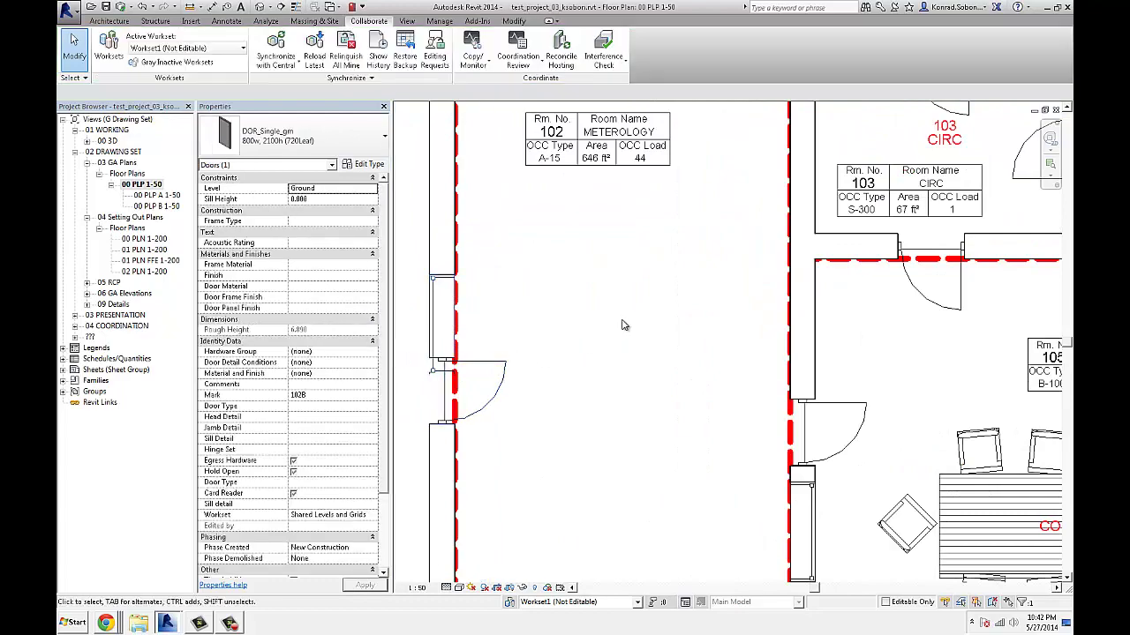
scroll(622, 326, "down", 5)
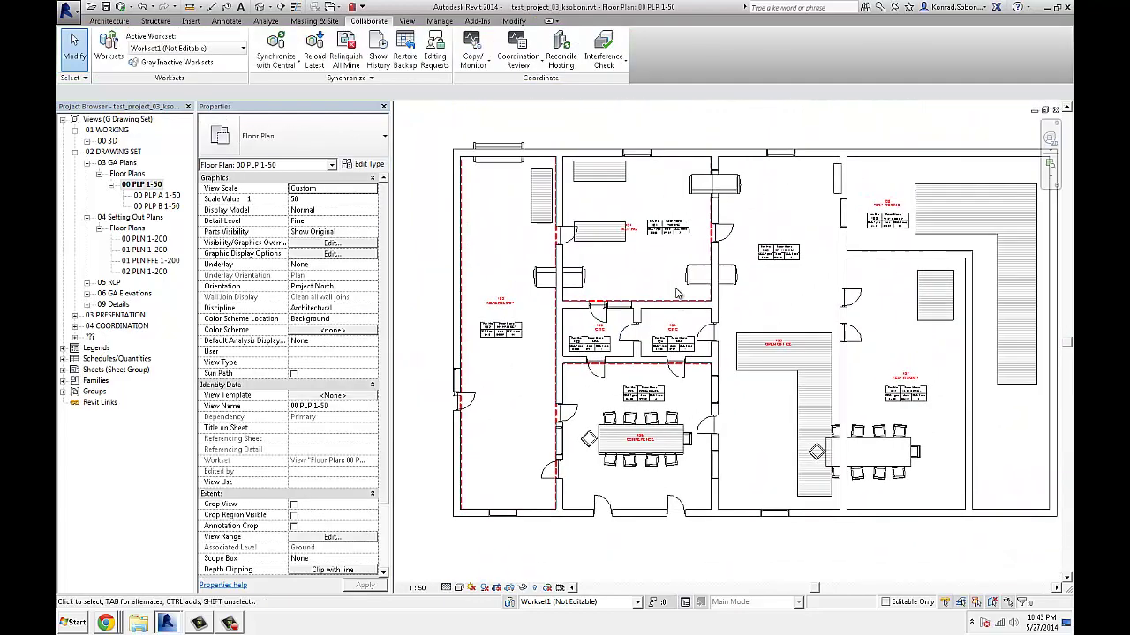
Start a new Interference Check with Doors, Furniture, Walls and Windows ticked in the first list.
middle_click_drag(690, 273, 666, 282)
left_click(606, 60)
left_click(637, 92)
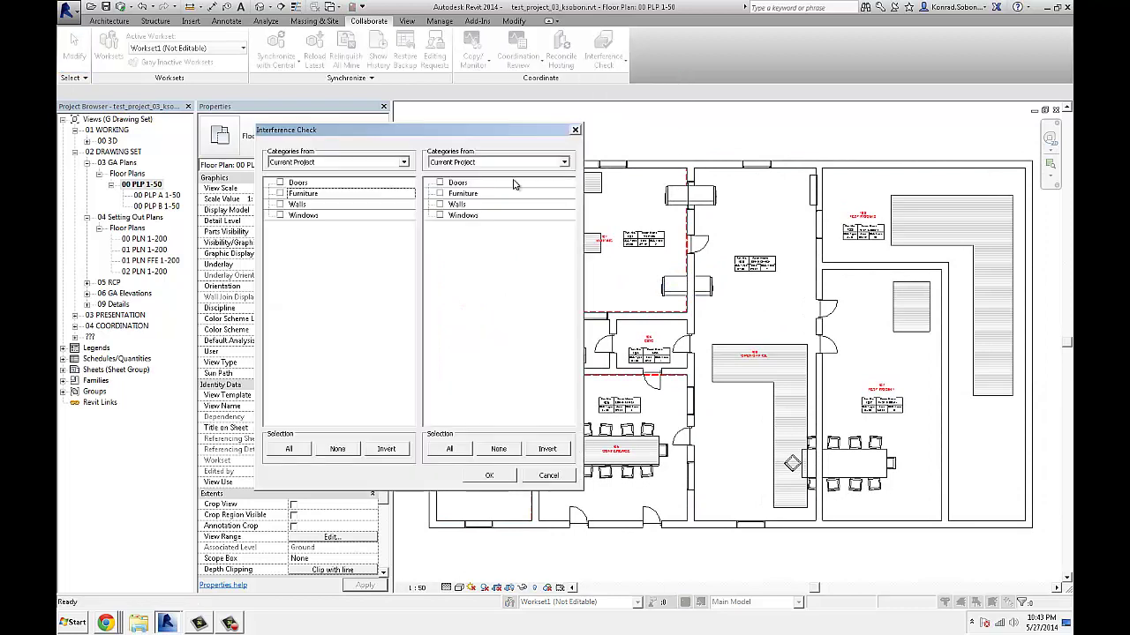
left_click_drag(330, 132, 219, 118)
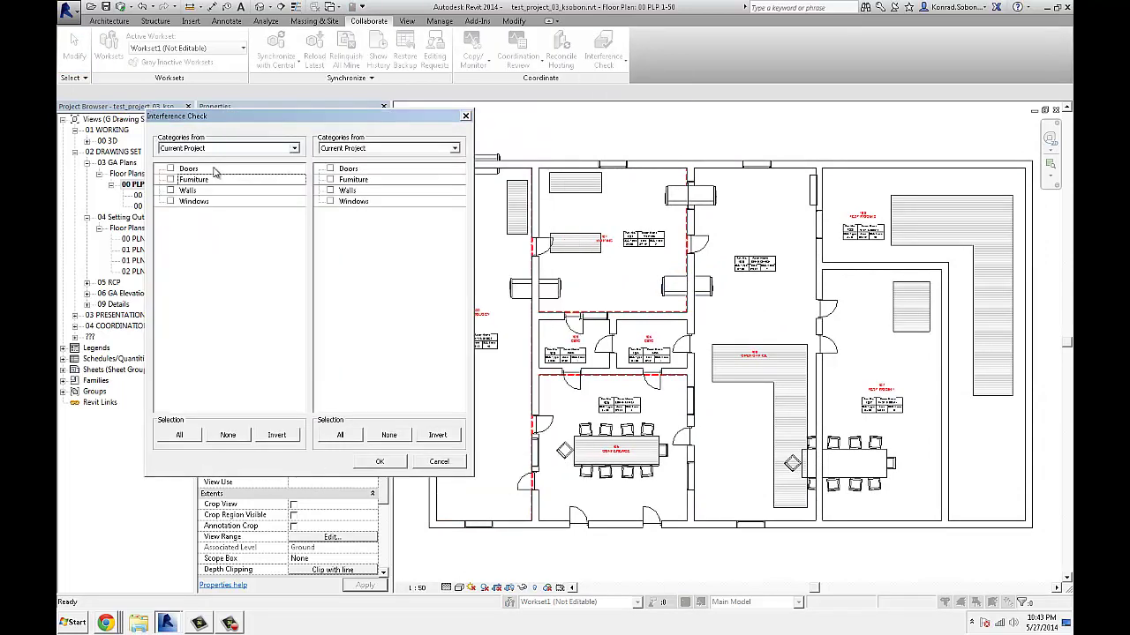
left_click(170, 167)
left_click(171, 179)
left_click(170, 190)
left_click(170, 201)
Tick Doors, Furniture, Walls and Windows in the second list and run the check.
left_click(330, 167)
left_click(330, 179)
left_click(331, 189)
left_click(330, 202)
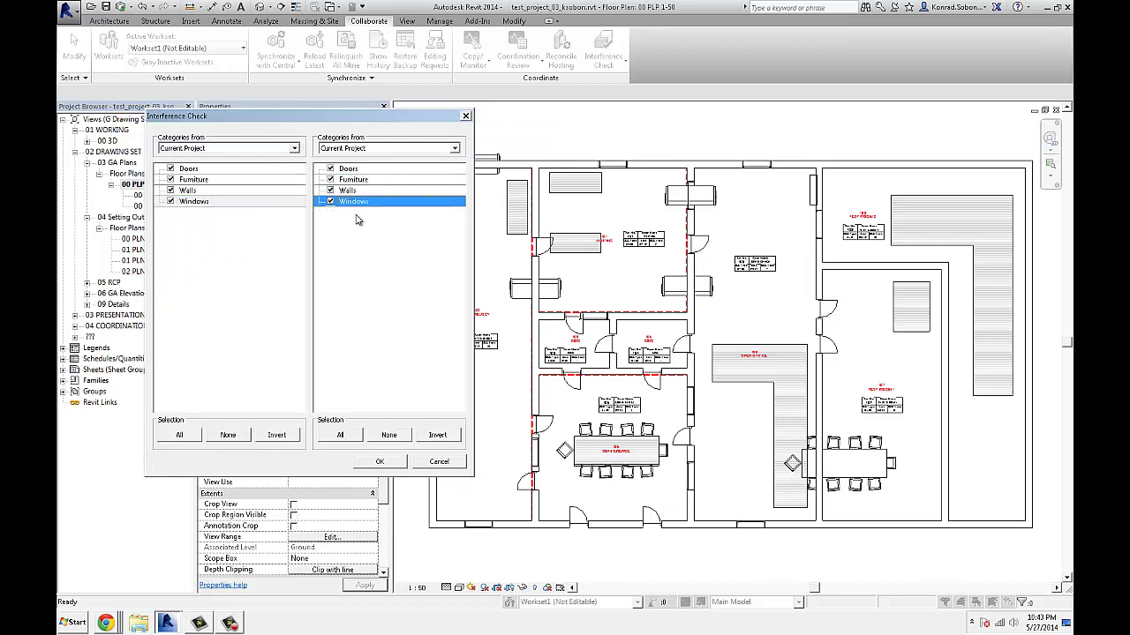
left_click(378, 462)
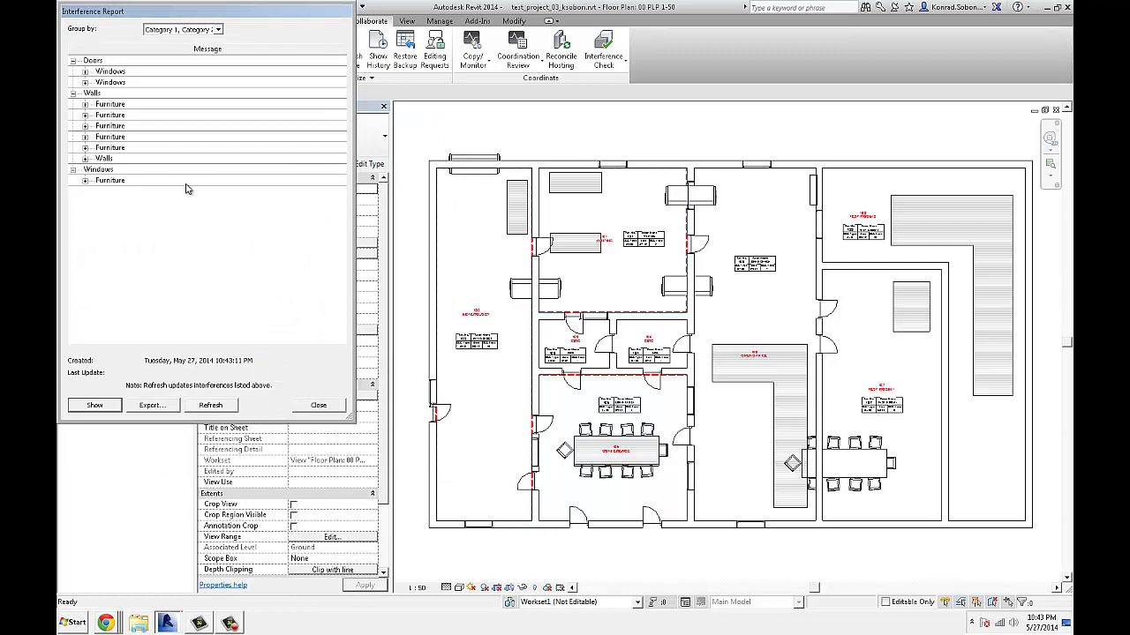
Run a new Interference Check of Furniture against all categories.
left_click(325, 406)
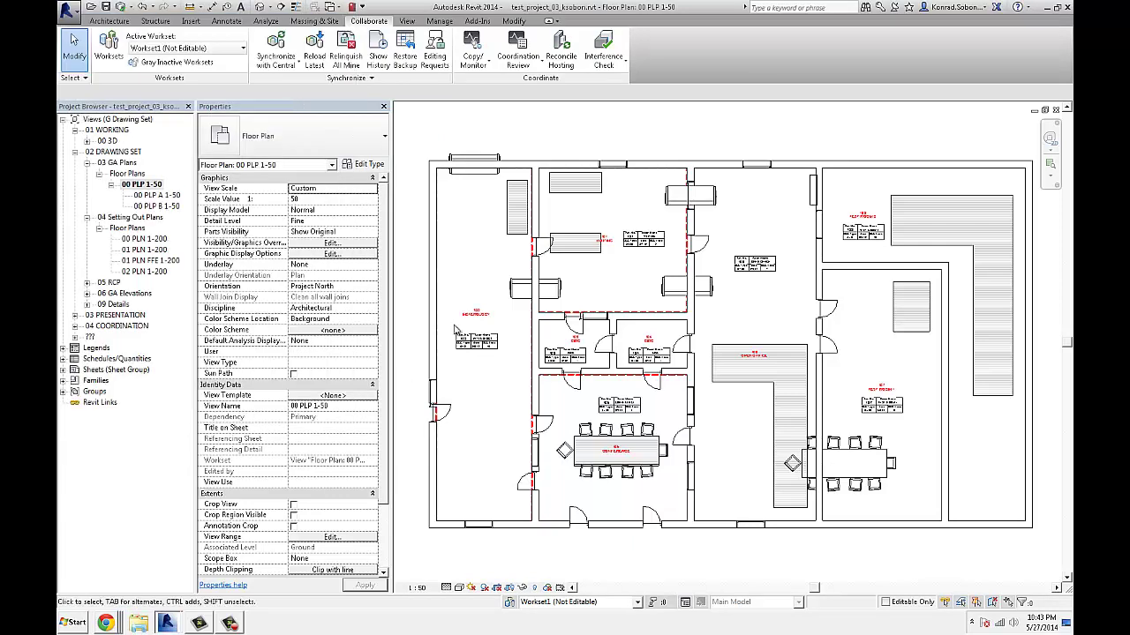
left_click(624, 46)
left_click(618, 86)
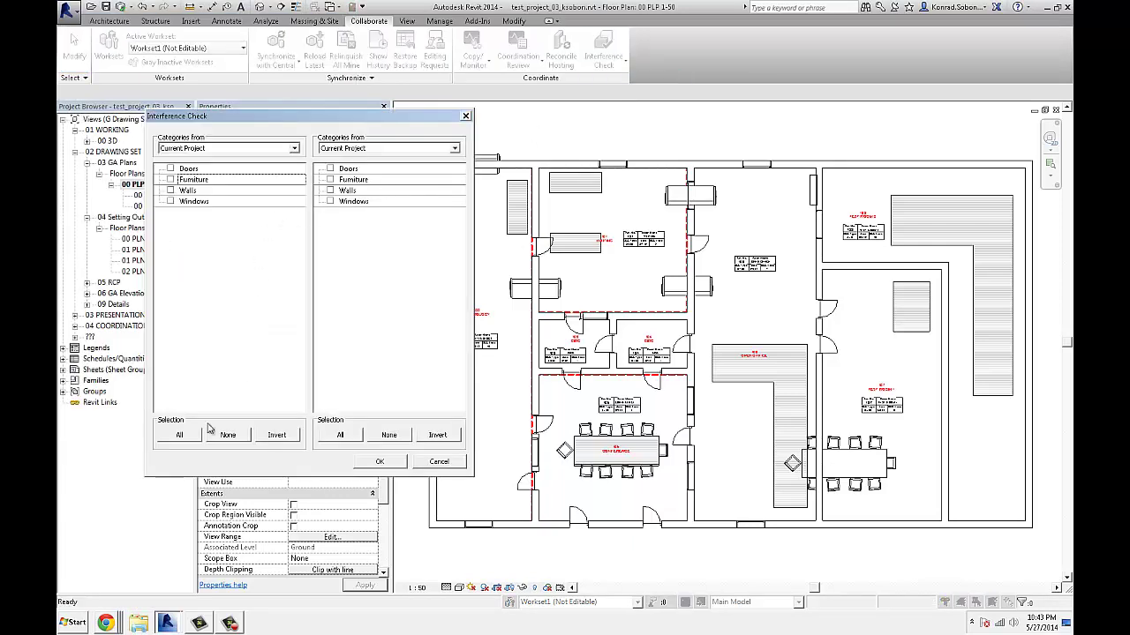
left_click(171, 179)
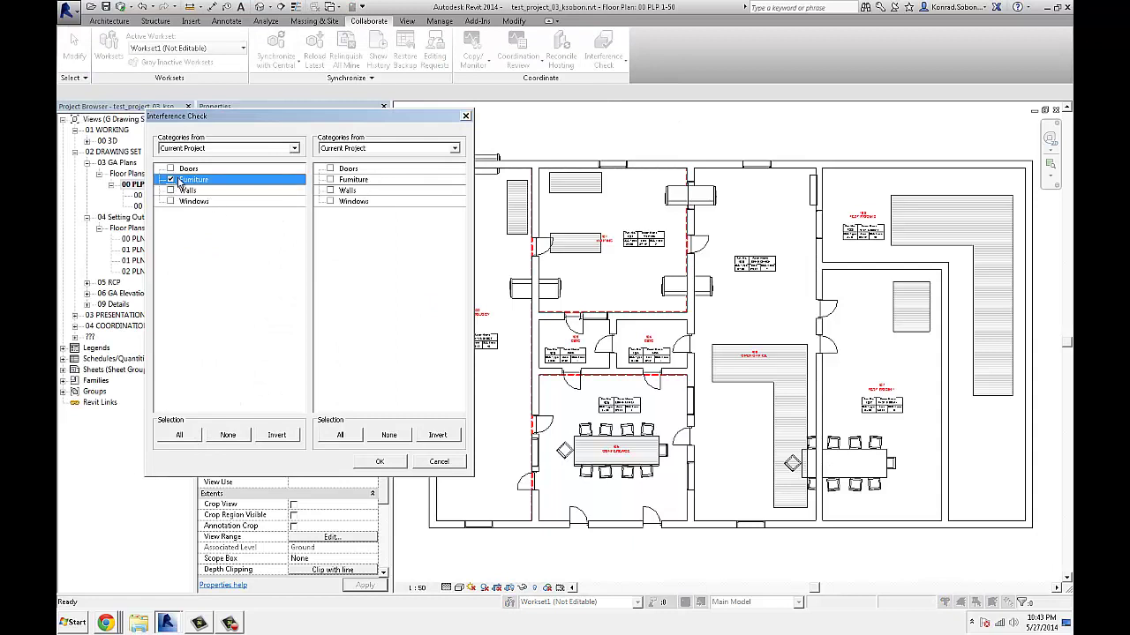
left_click(340, 436)
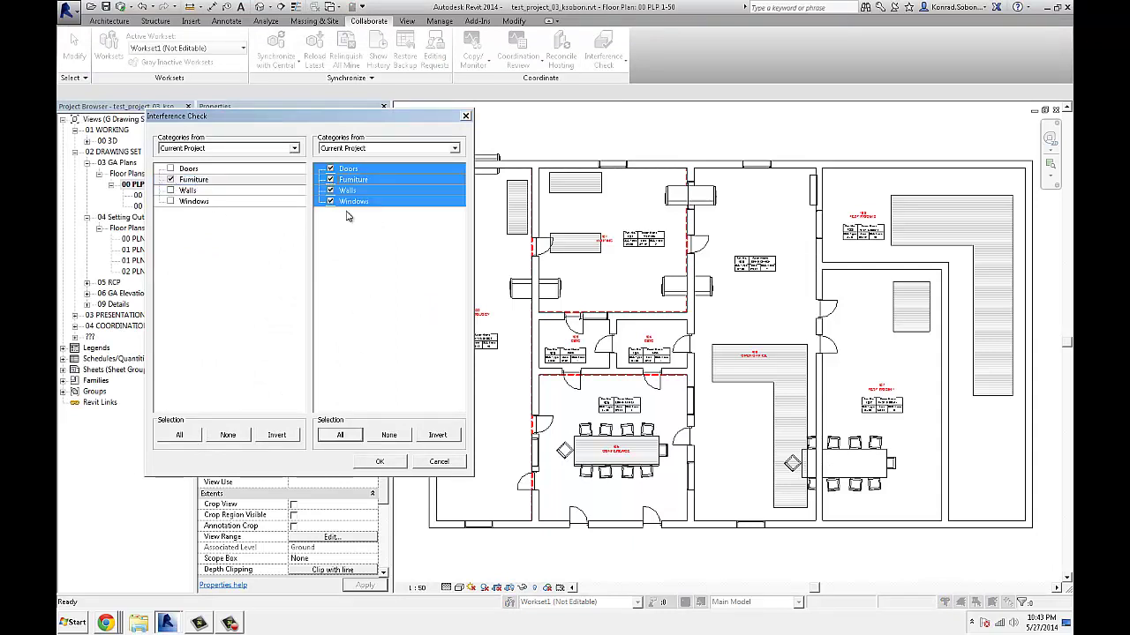
left_click(400, 461)
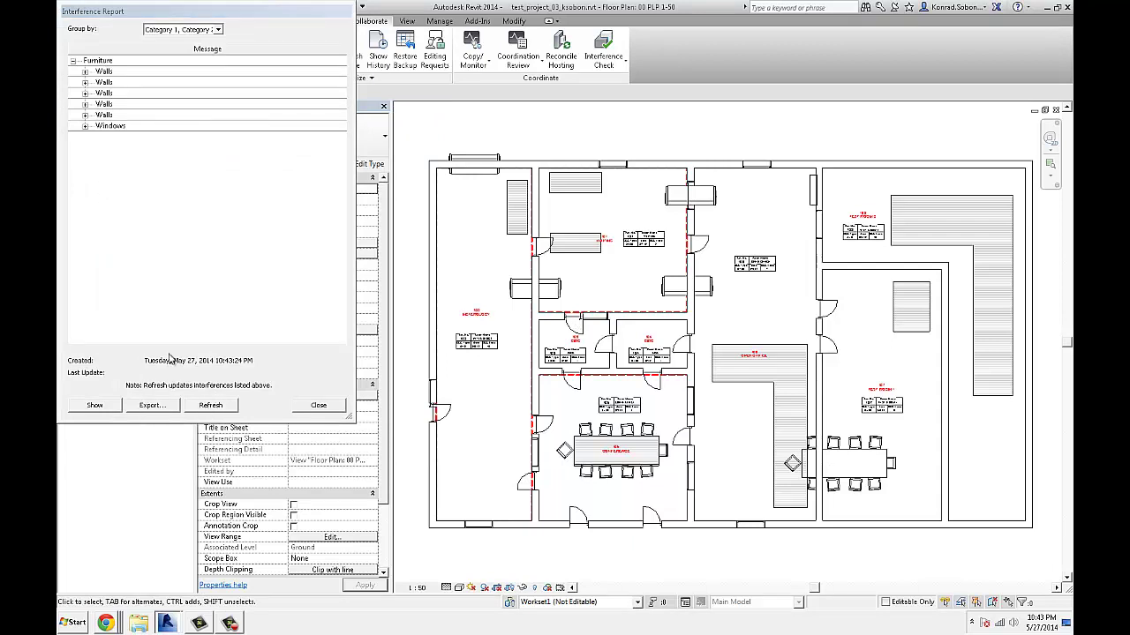
Export the report as test_project_03_ksobon.html to the Desktop, replacing the old file.
left_click(152, 406)
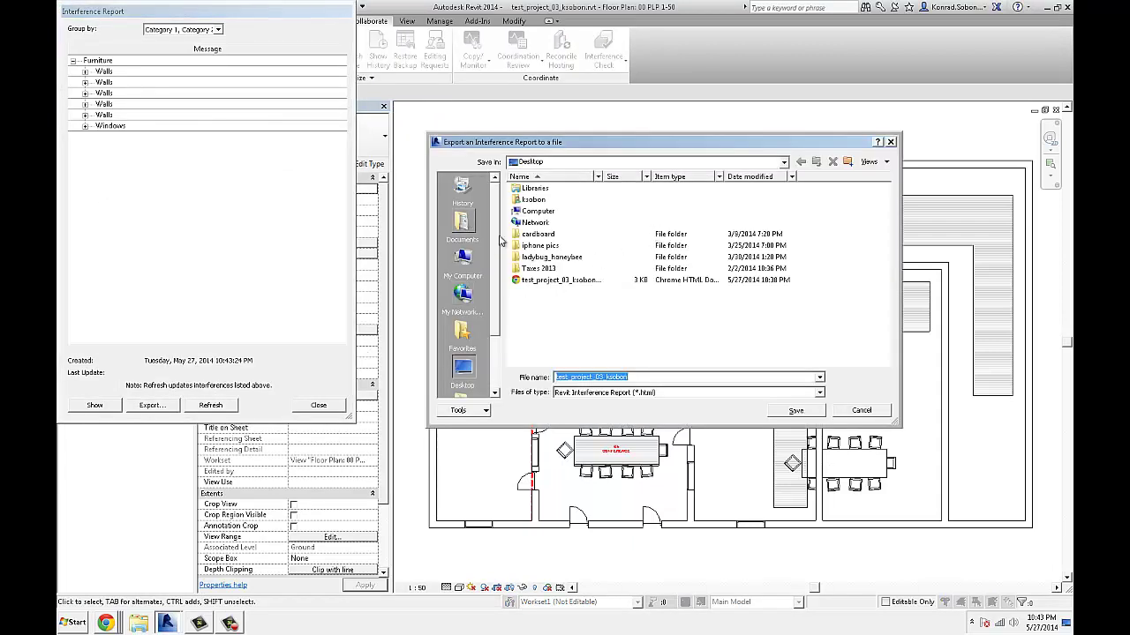
right_click(556, 280)
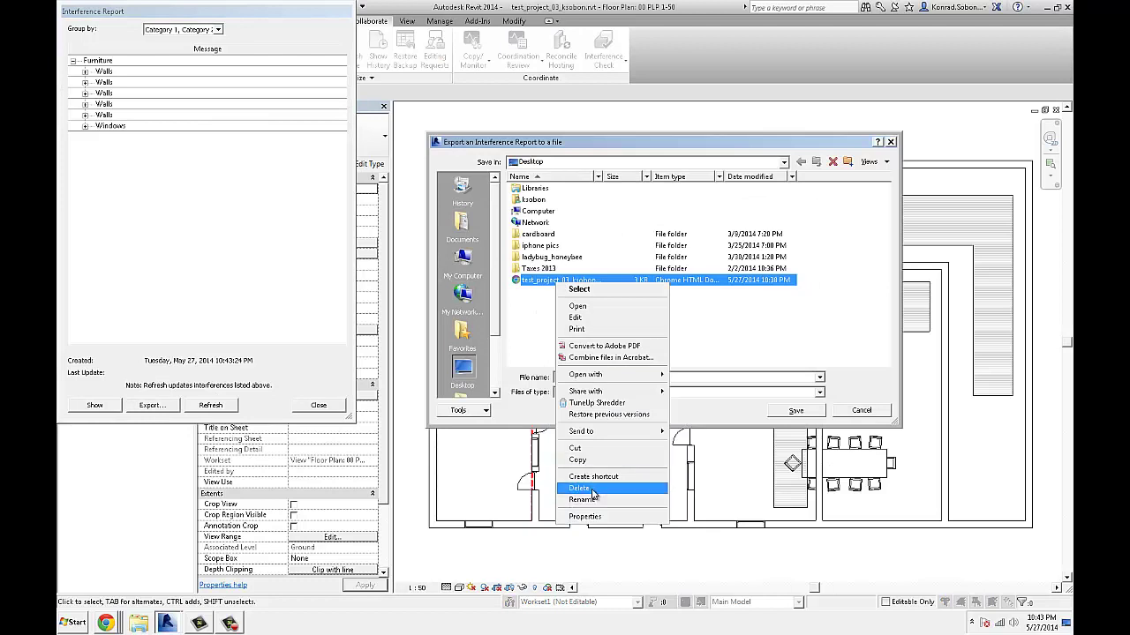
left_click(591, 490)
left_click(610, 358)
left_click(704, 376)
left_click(652, 375)
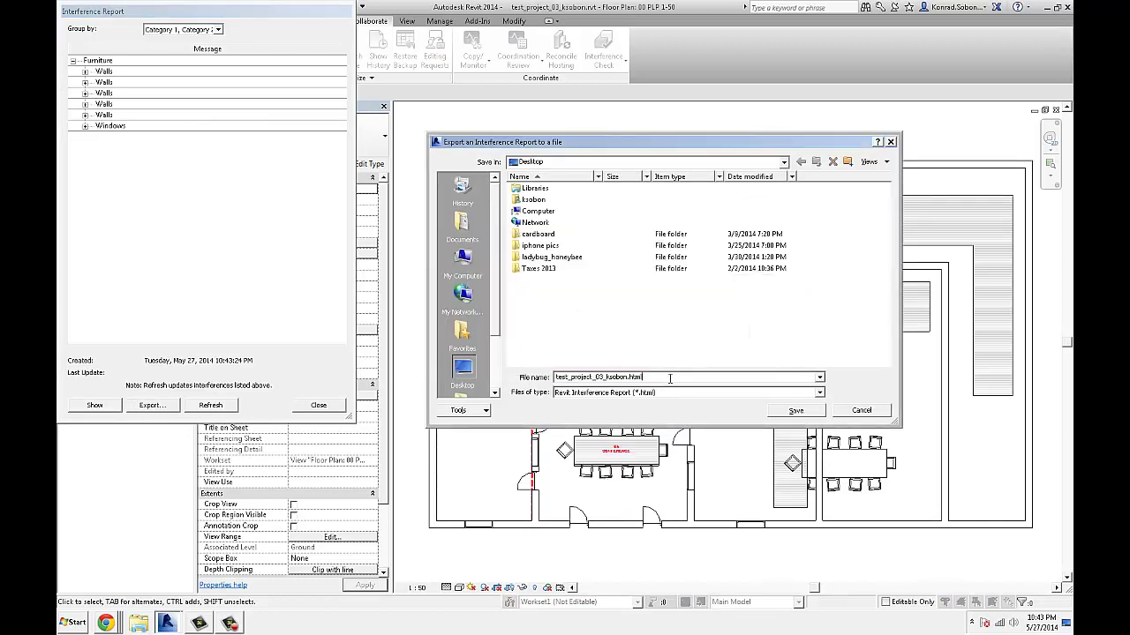
left_click(806, 415)
Set Dynamo's File Path node to test_project_03_ksobon.html on the Desktop.
left_click(318, 406)
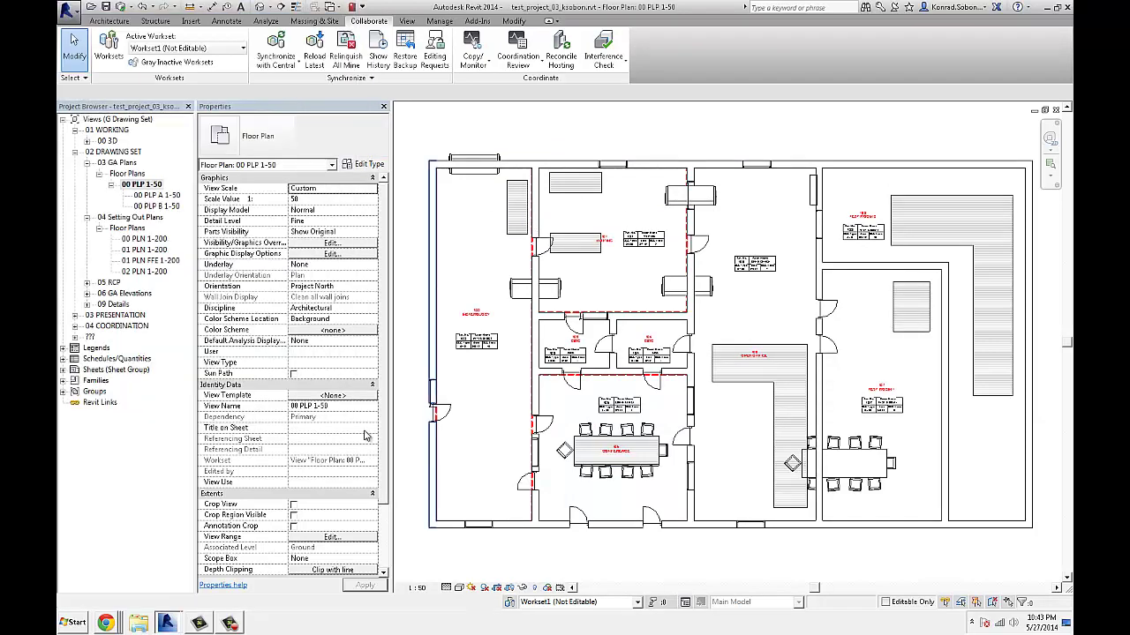
mouse_move(166, 623)
left_click(150, 595)
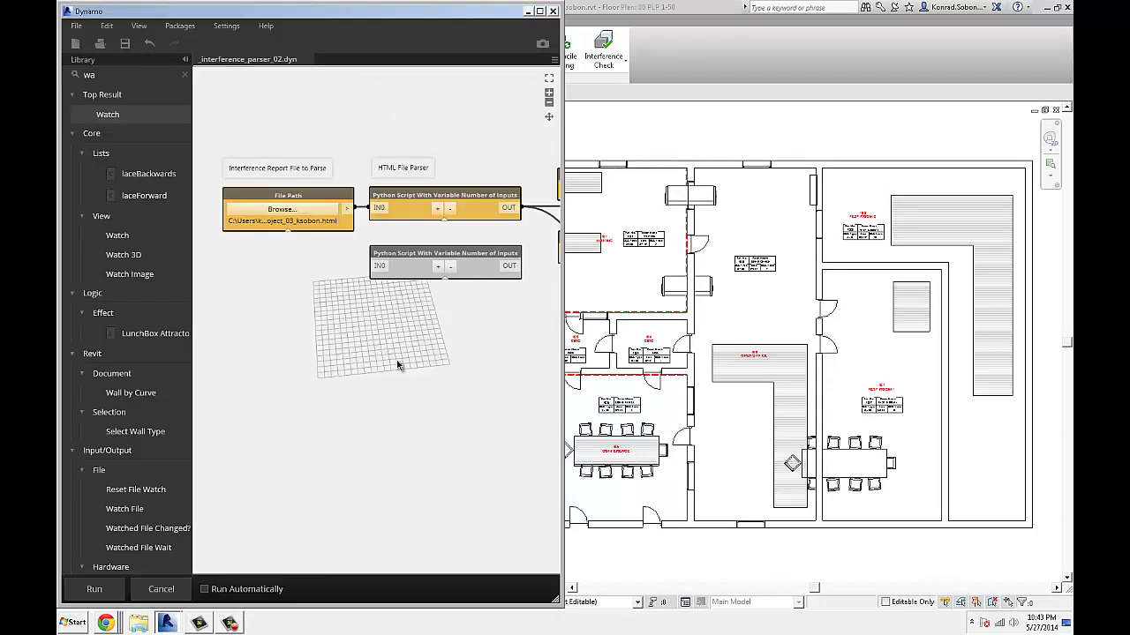
middle_click_drag(348, 297, 400, 301)
scroll(353, 256, "up", 2)
left_click(310, 228)
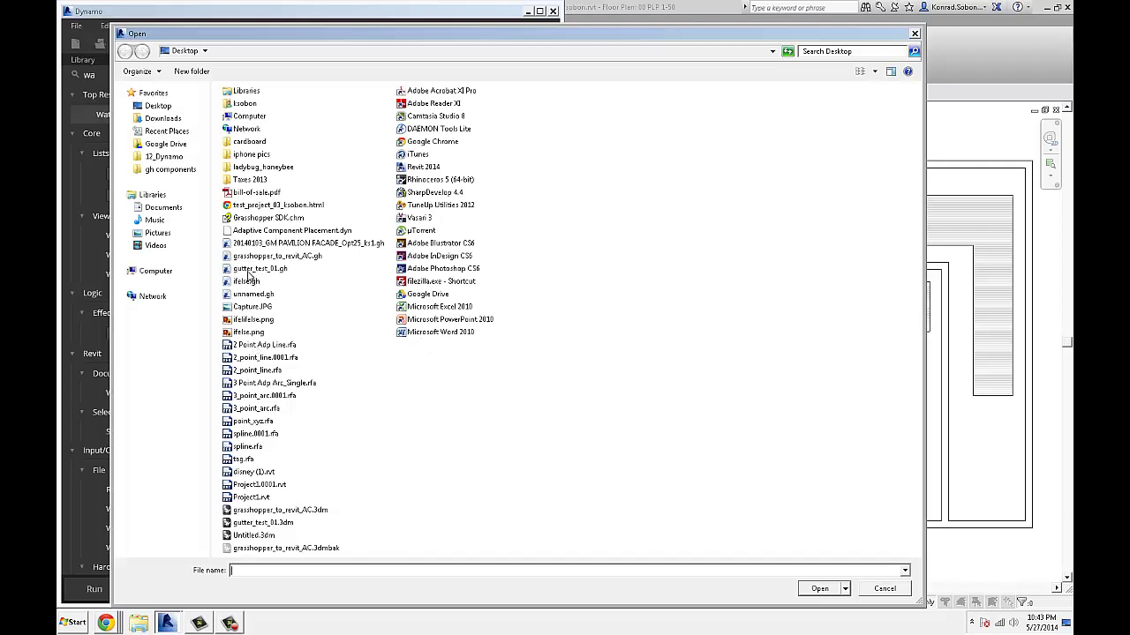
left_click(244, 207)
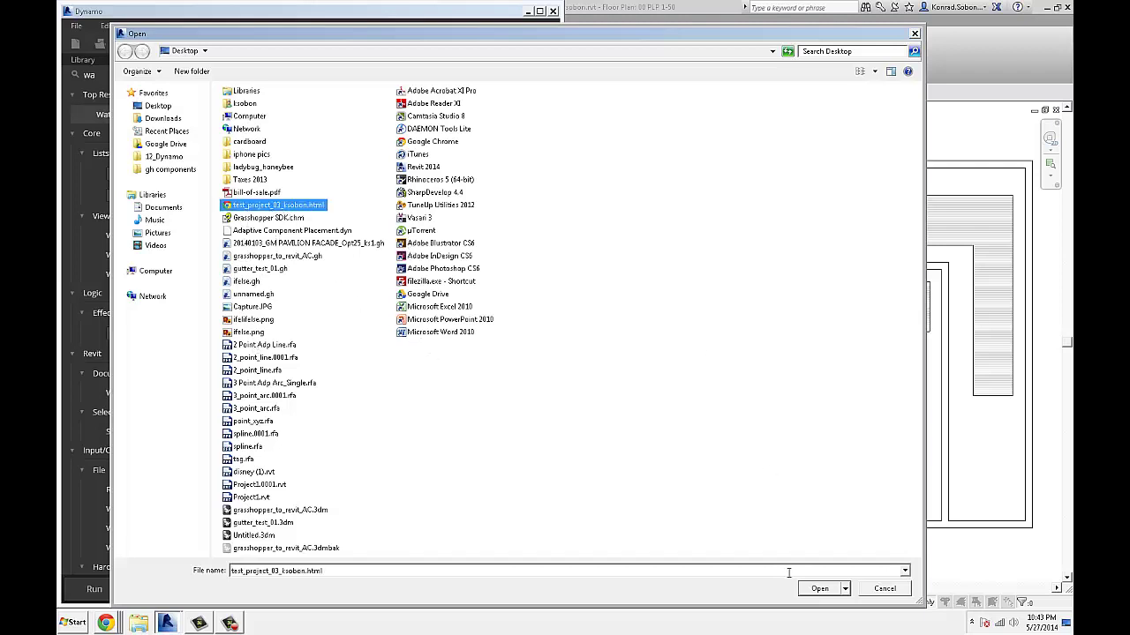
left_click(817, 589)
scroll(396, 269, "down", 2)
scroll(396, 269, "up", 2)
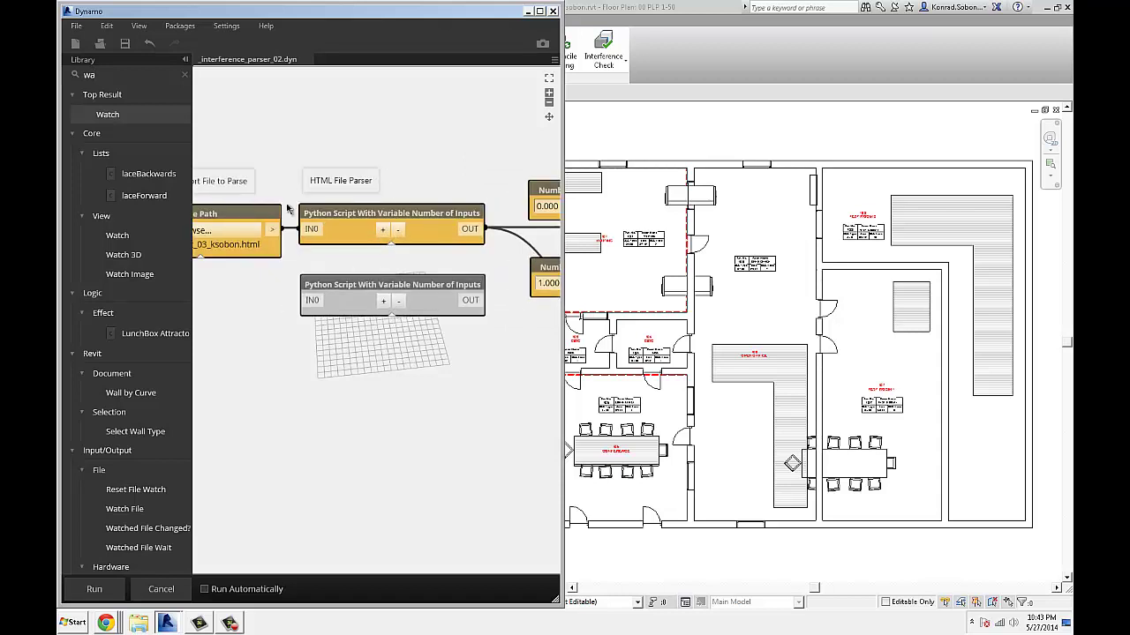
middle_click_drag(376, 360, 383, 332)
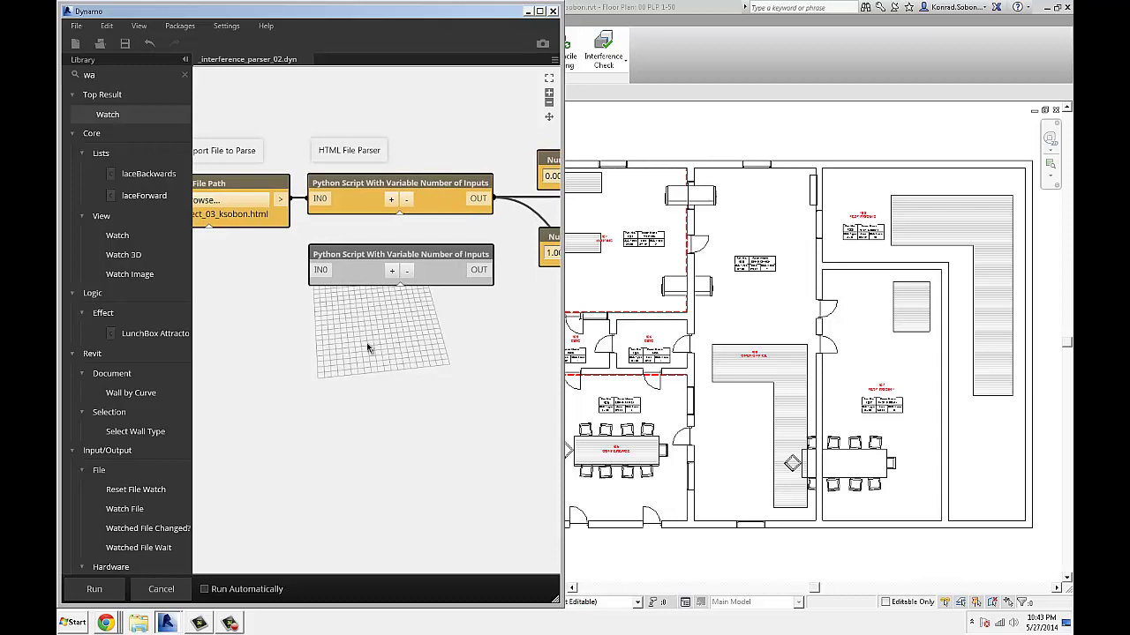
scroll(353, 274, "up", 3)
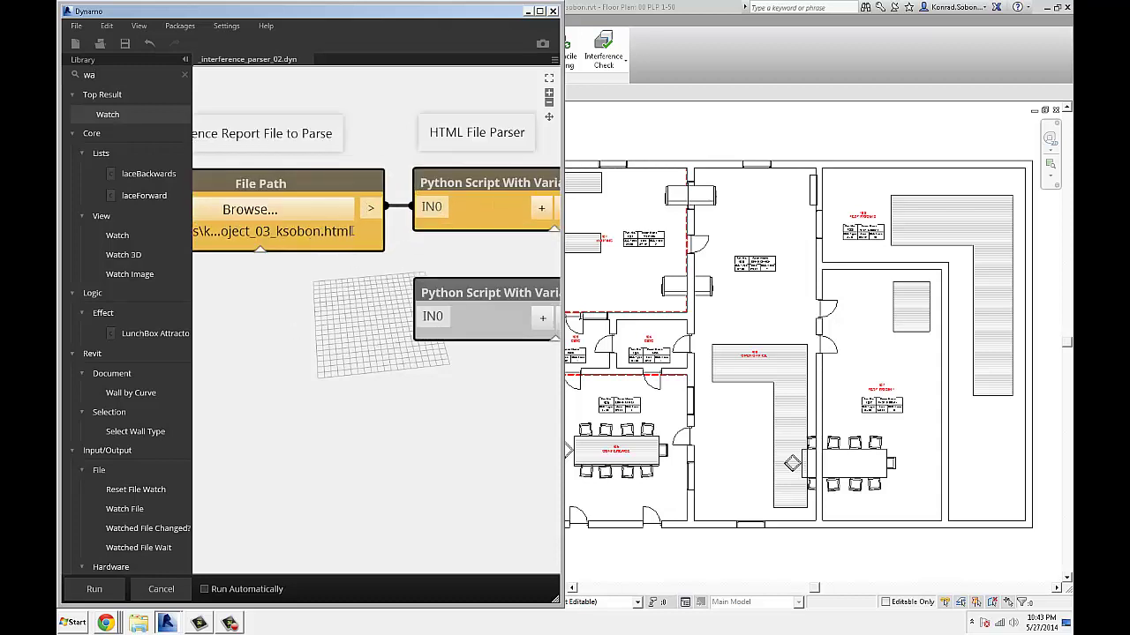
scroll(335, 257, "down", 3)
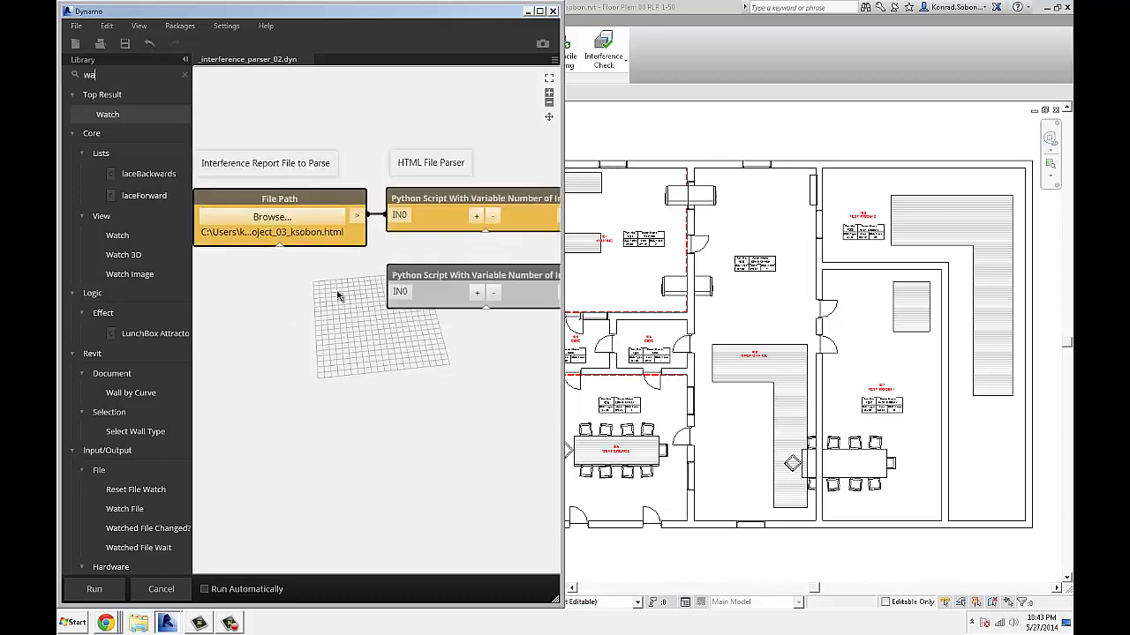
scroll(326, 294, "up", 2)
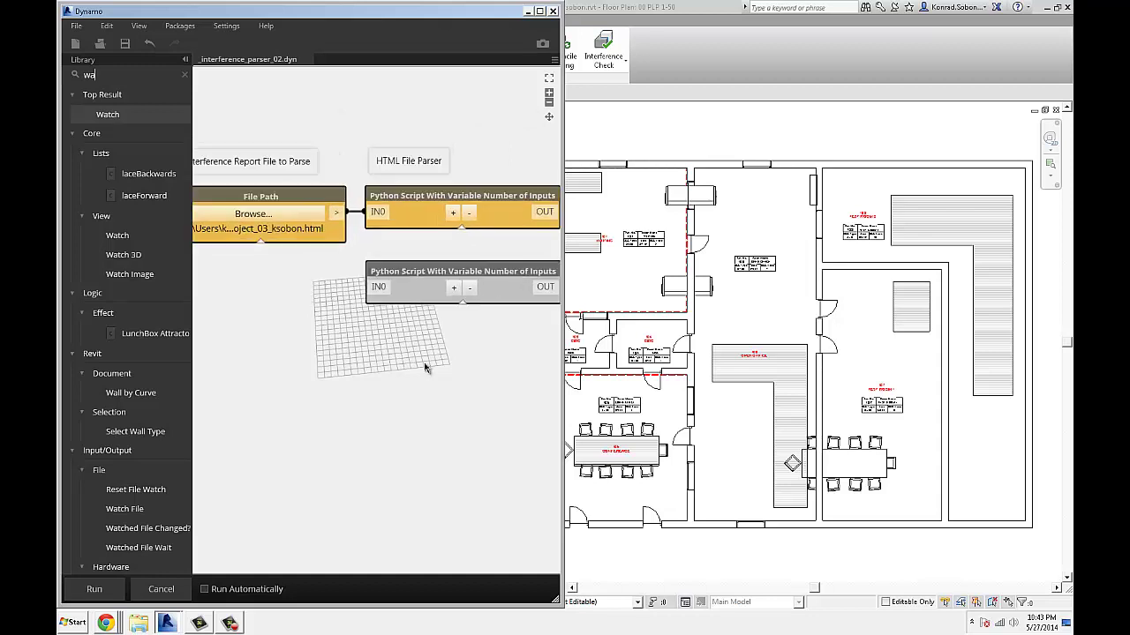
scroll(400, 370, "down", 1)
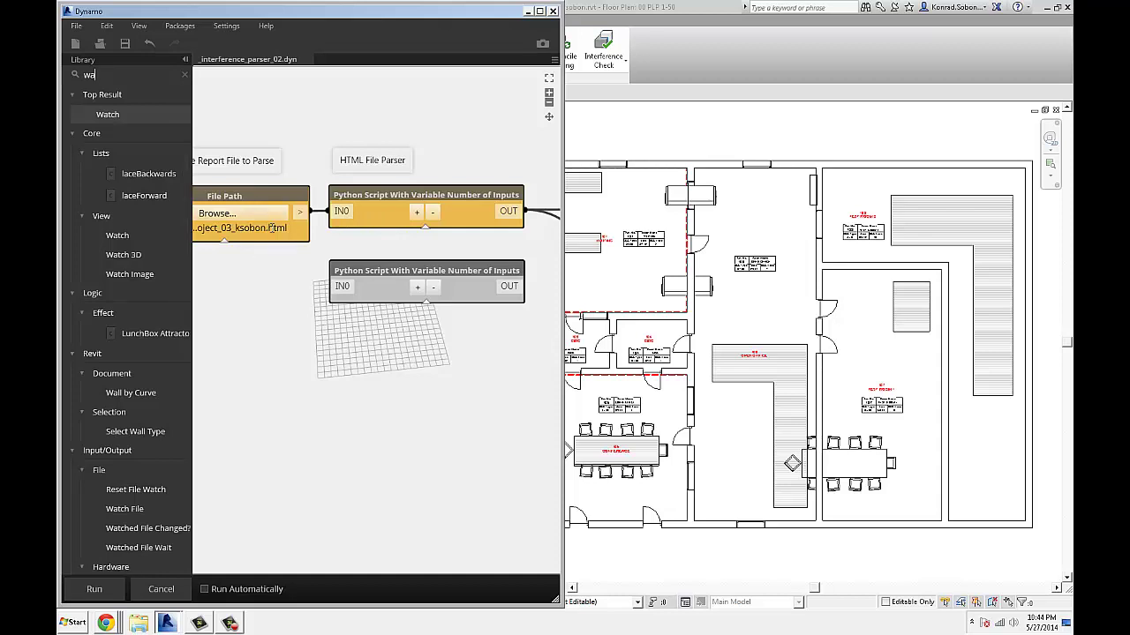
middle_click_drag(383, 330, 357, 333)
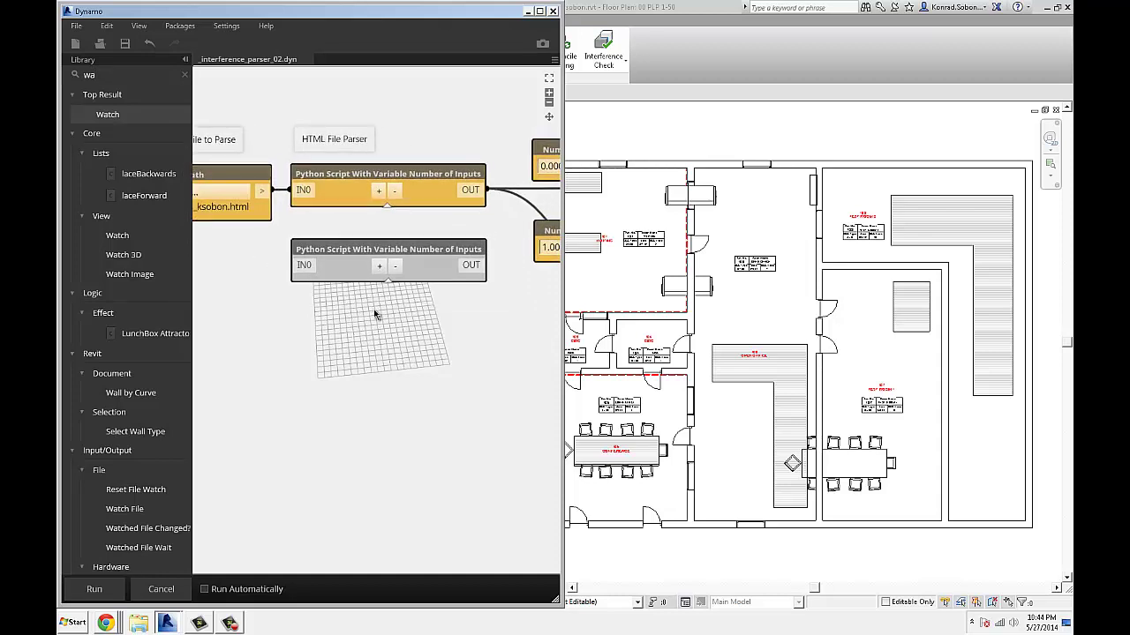
scroll(361, 339, "down", 3)
middle_click_drag(273, 284, 238, 302)
middle_click_drag(434, 318, 380, 314)
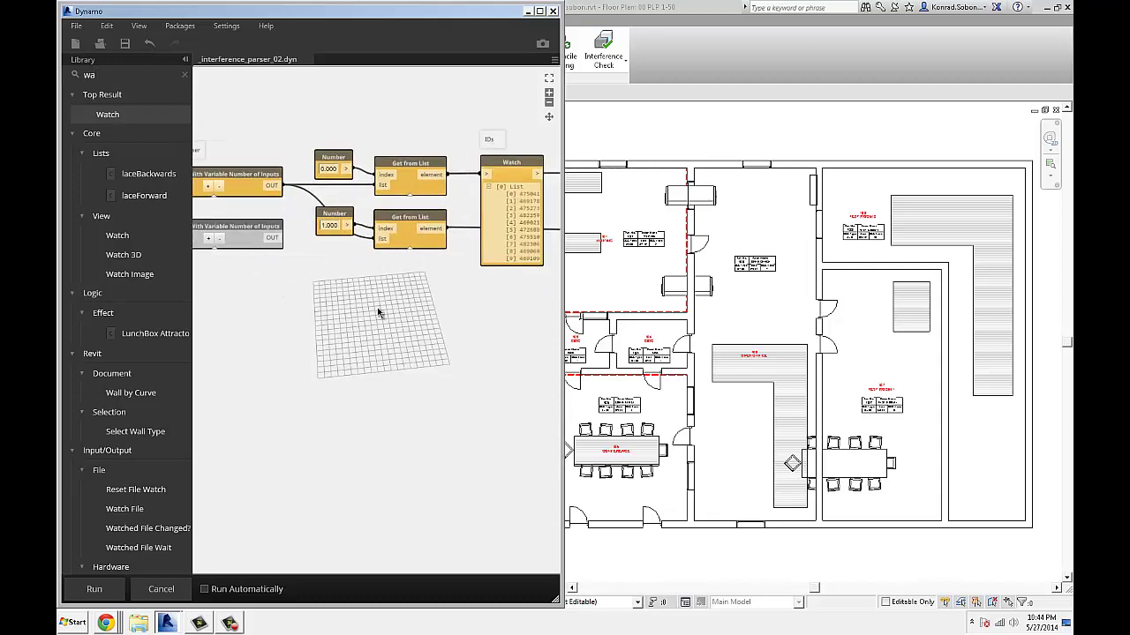
middle_click_drag(520, 317, 452, 305)
scroll(452, 306, "up", 3)
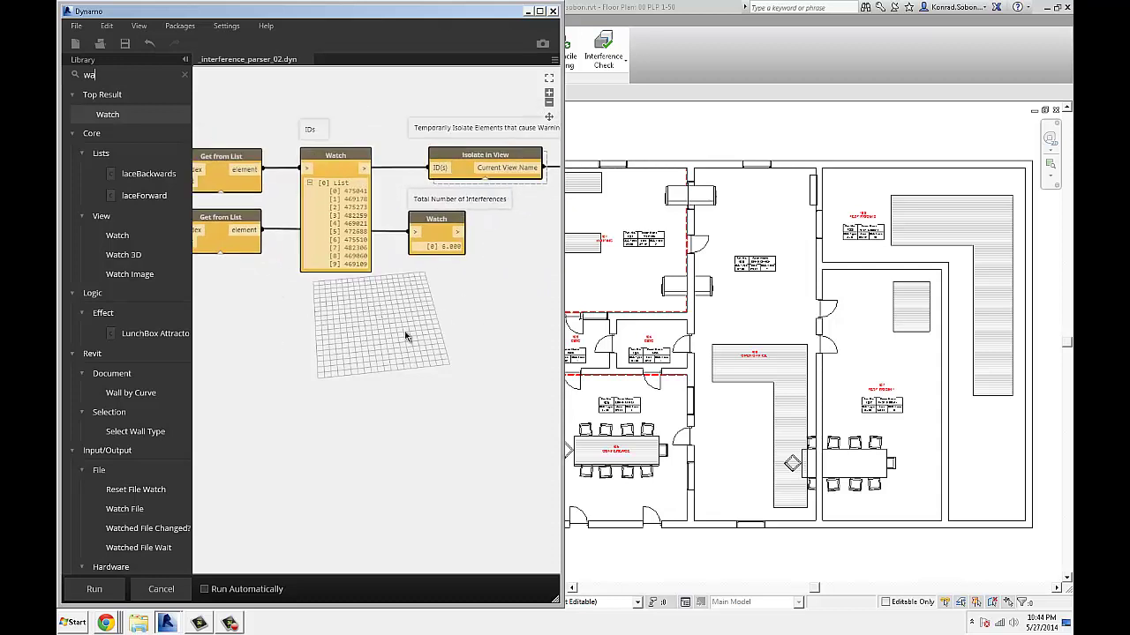
left_click(95, 588)
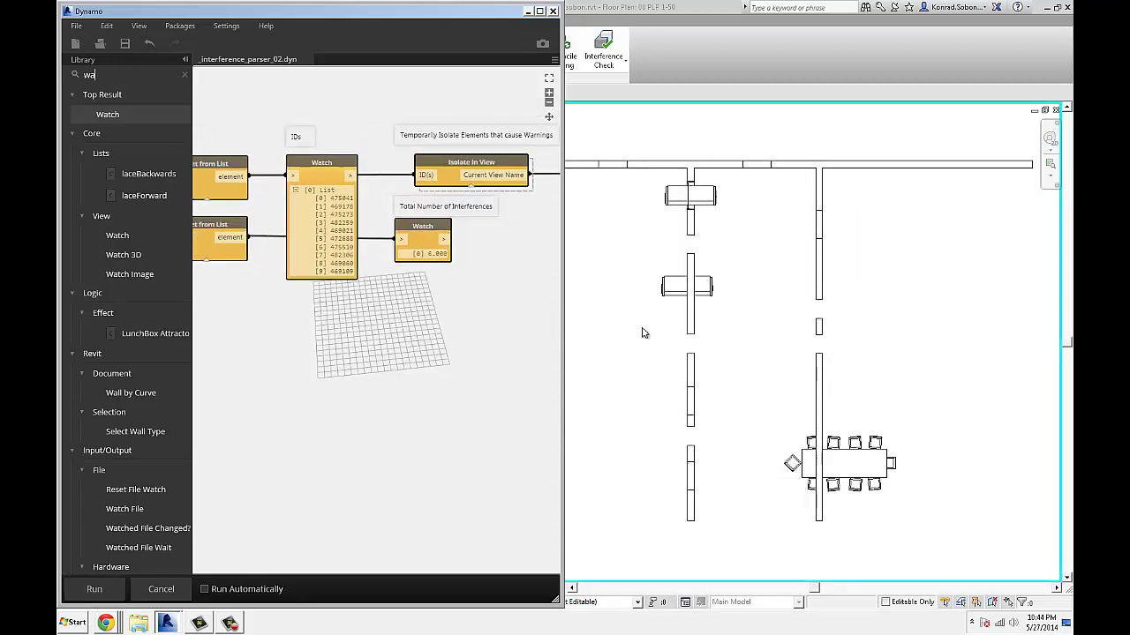
scroll(766, 287, "down", 4)
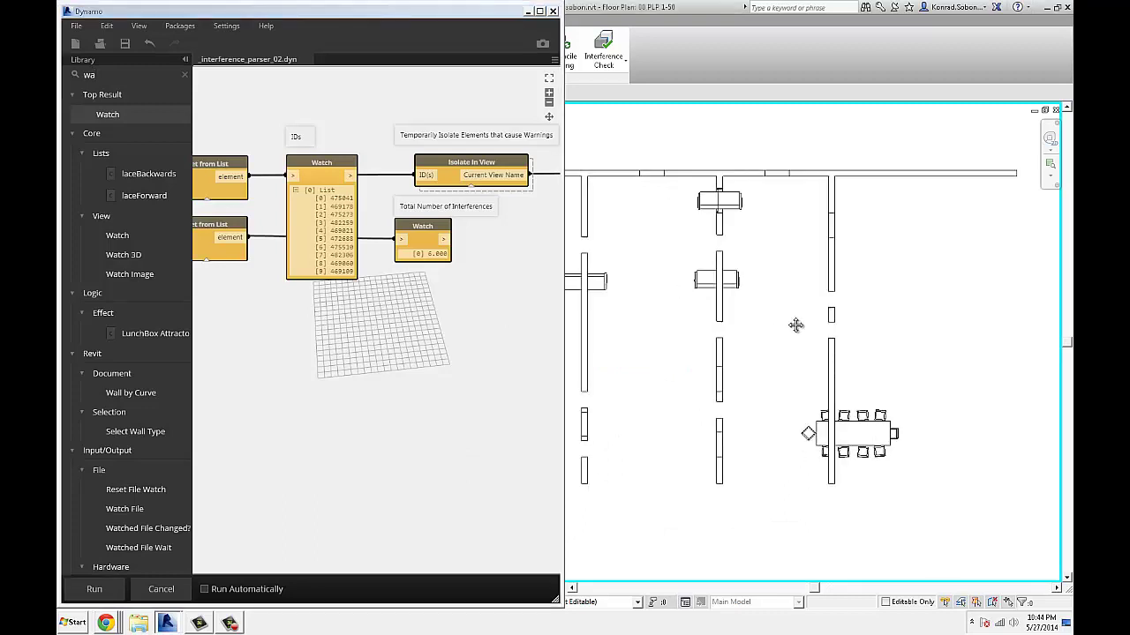
middle_click_drag(833, 346, 896, 351)
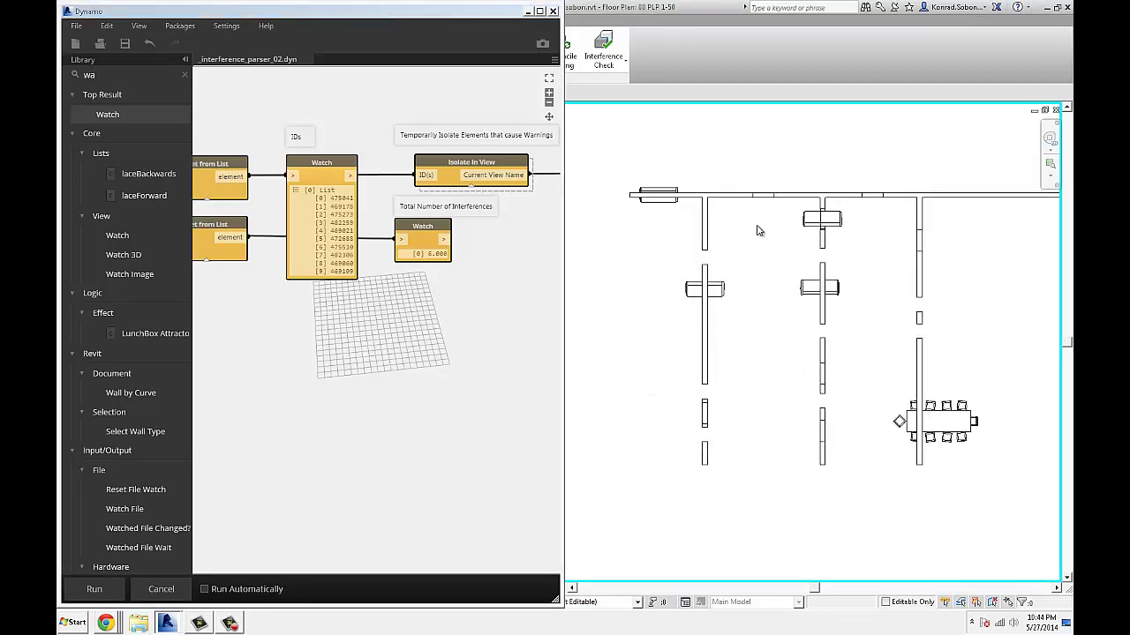
scroll(686, 201, "up", 3)
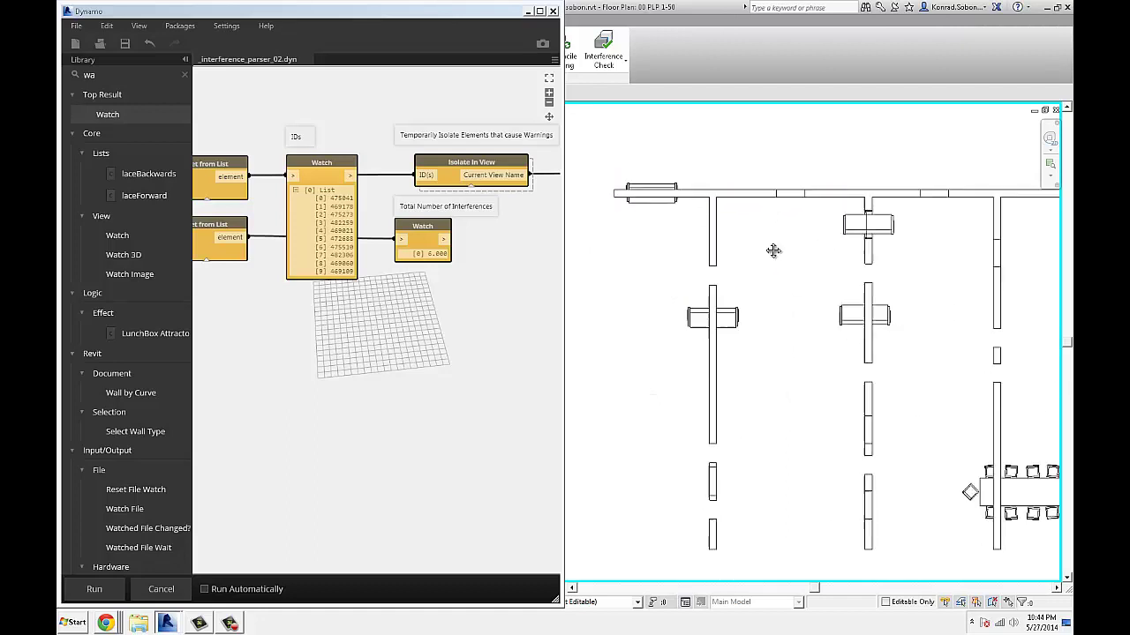
middle_click_drag(769, 246, 756, 239)
scroll(658, 191, "up", 3)
left_click(664, 195)
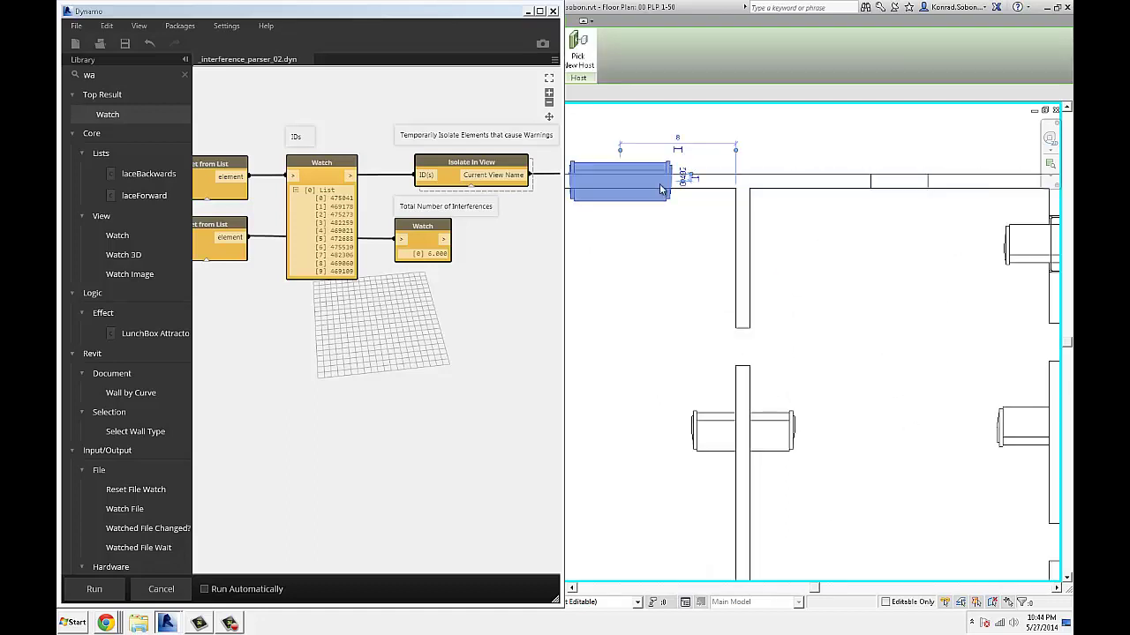
left_click(686, 253)
scroll(658, 207, "down", 2)
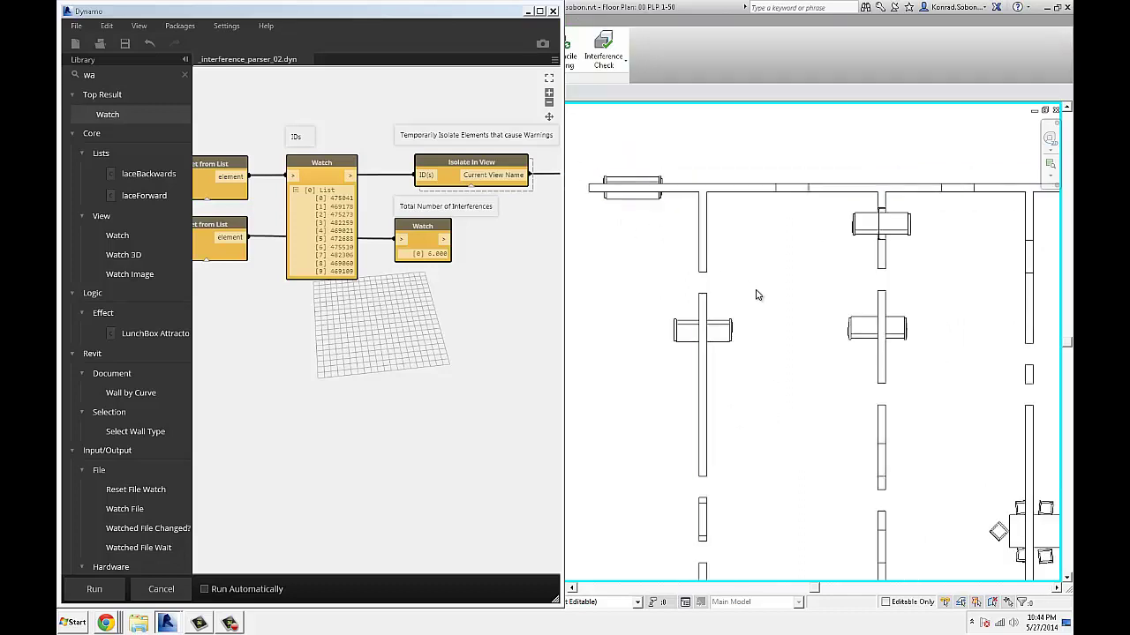
scroll(779, 319, "down", 1)
scroll(926, 476, "up", 2)
scroll(1009, 512, "down", 2)
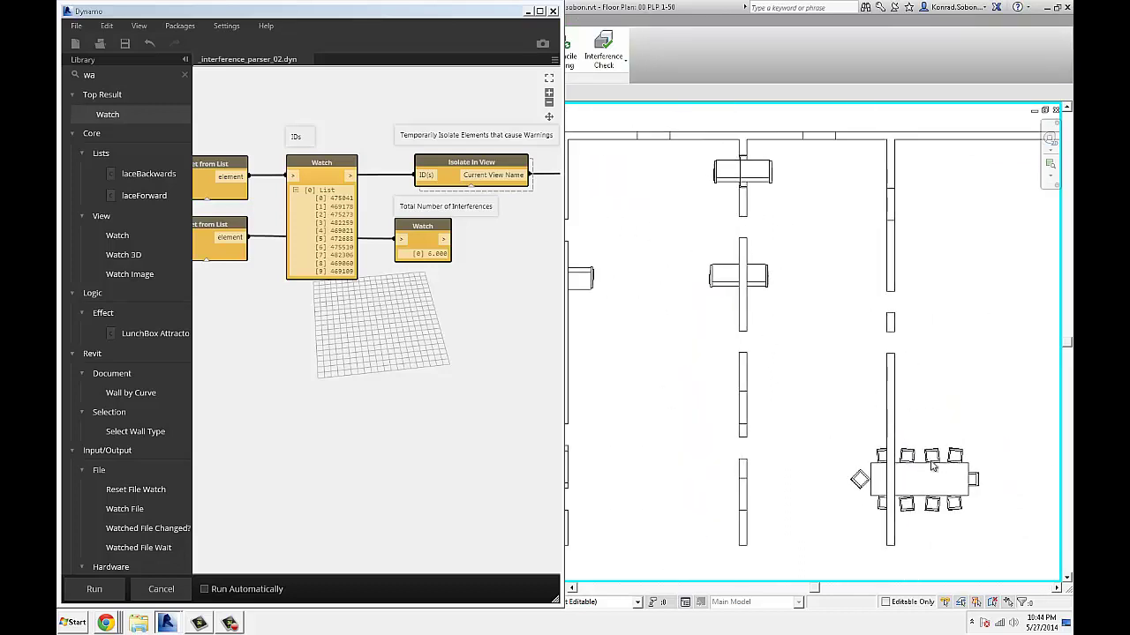
scroll(750, 168, "up", 3)
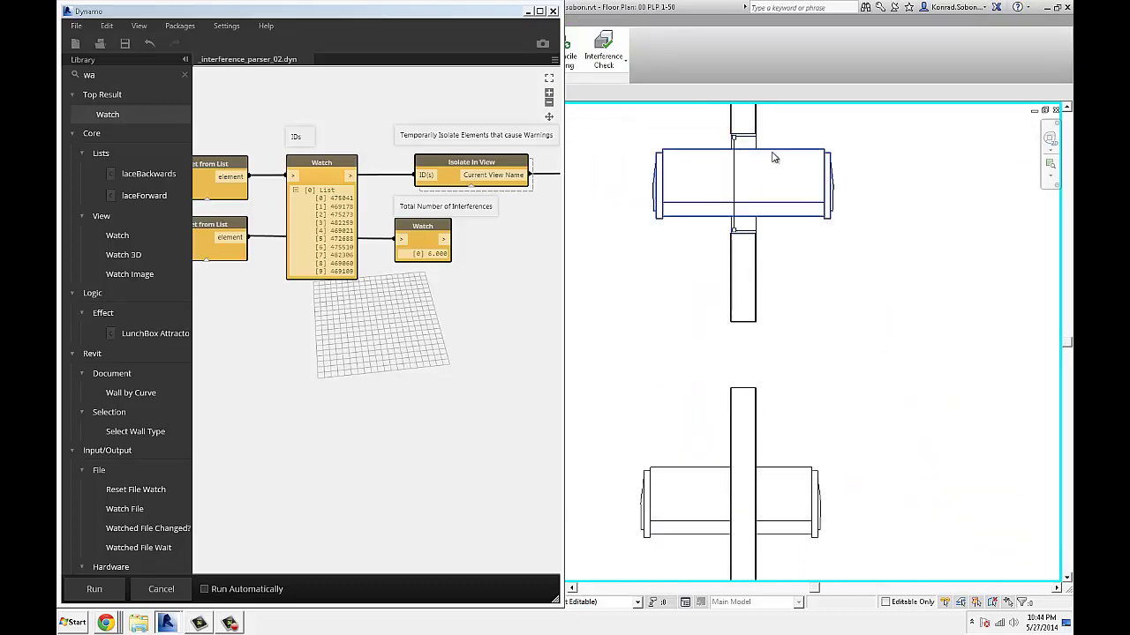
left_click(773, 157)
left_click(783, 139)
scroll(815, 233, "down", 3)
scroll(816, 233, "down", 1)
scroll(816, 233, "up", 2)
scroll(724, 255, "down", 2)
scroll(805, 303, "up", 1)
scroll(291, 281, "up", 3)
scroll(285, 210, "down", 1)
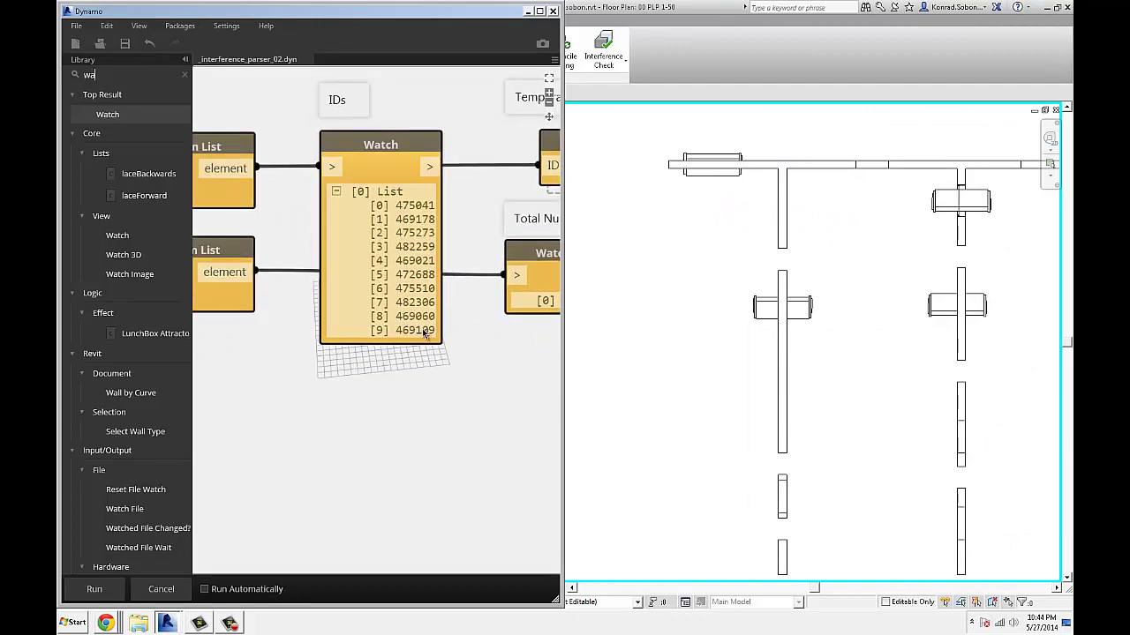
scroll(443, 385, "down", 3)
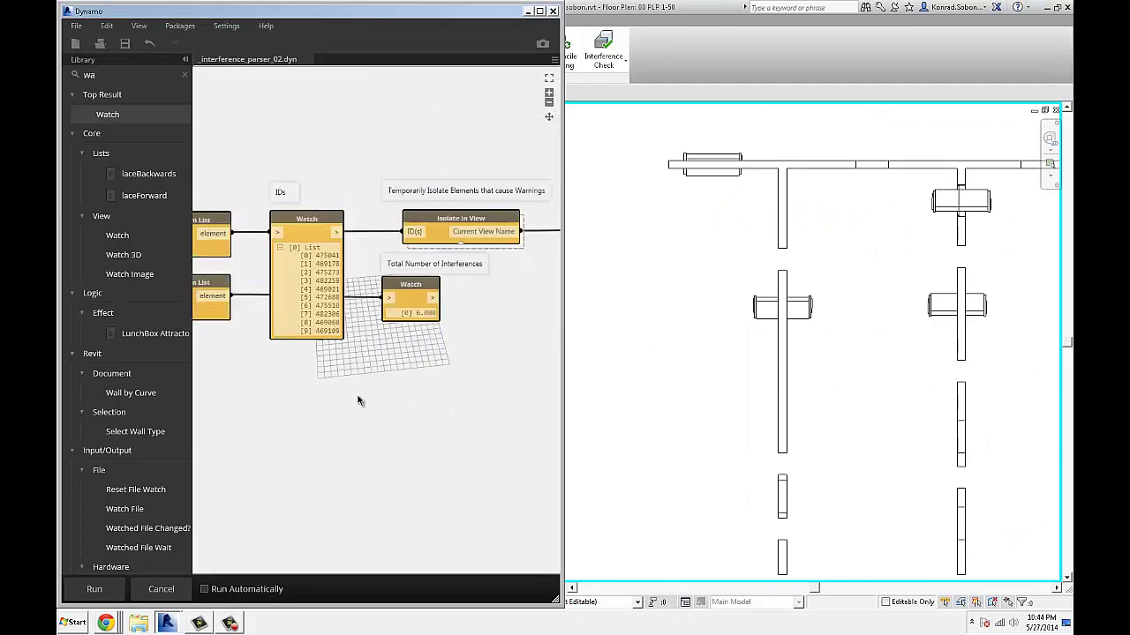
scroll(438, 303, "up", 1)
scroll(438, 303, "up", 1)
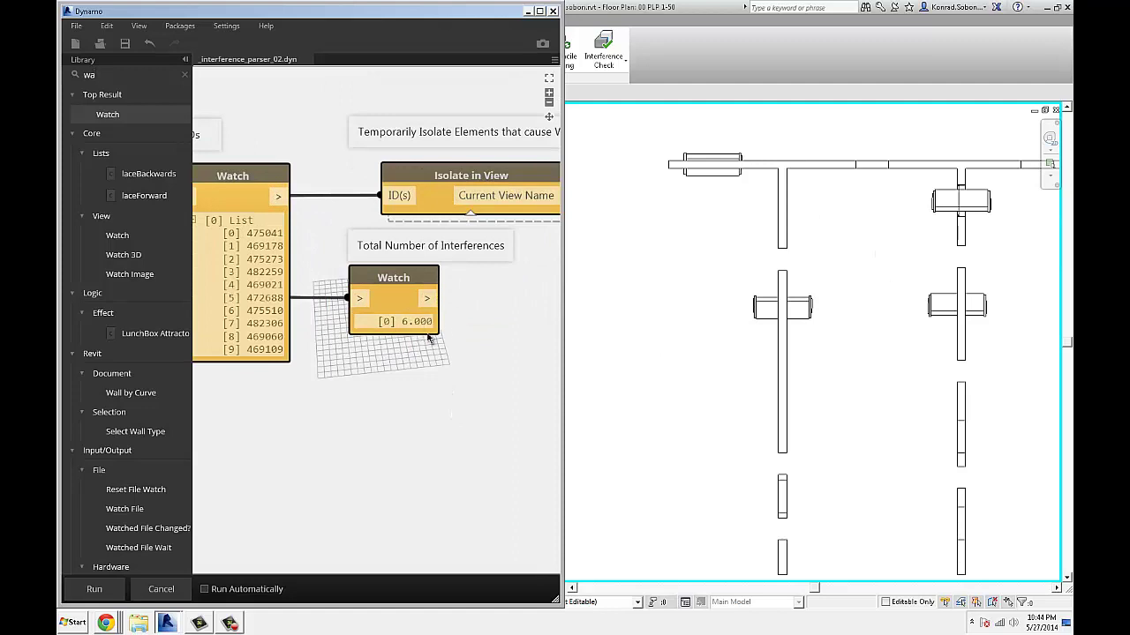
scroll(493, 305, "down", 2)
middle_click_drag(496, 307, 328, 302)
scroll(265, 225, "up", 1)
scroll(282, 193, "up", 1)
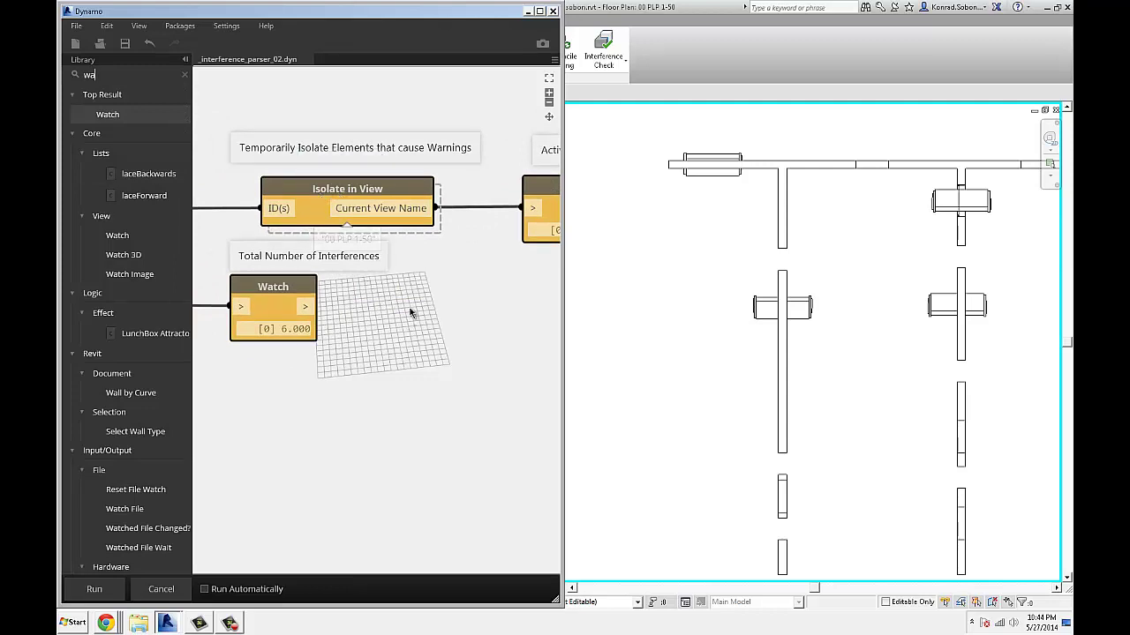
middle_click_drag(406, 321, 497, 269)
middle_click_drag(282, 223, 358, 253)
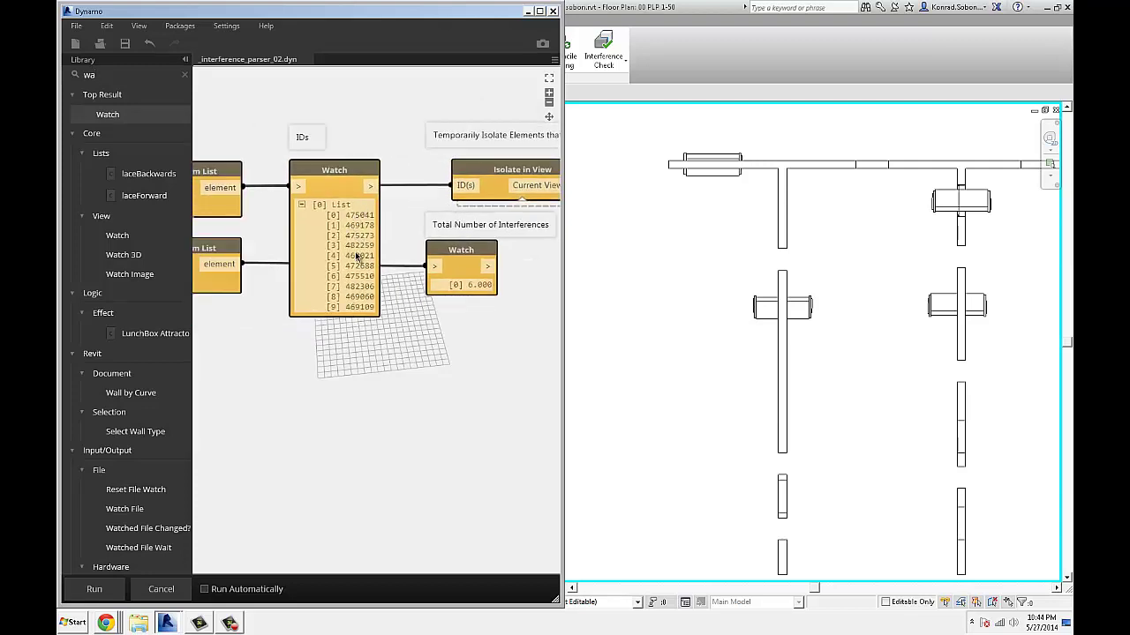
middle_click_drag(429, 340, 408, 358)
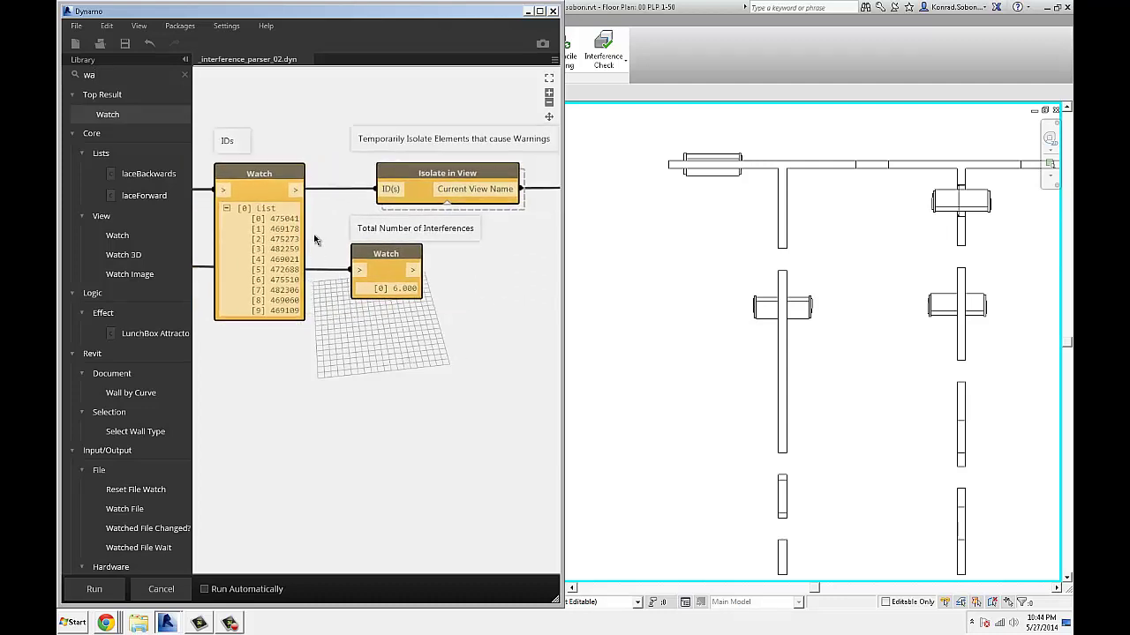
middle_click_drag(463, 309, 420, 296)
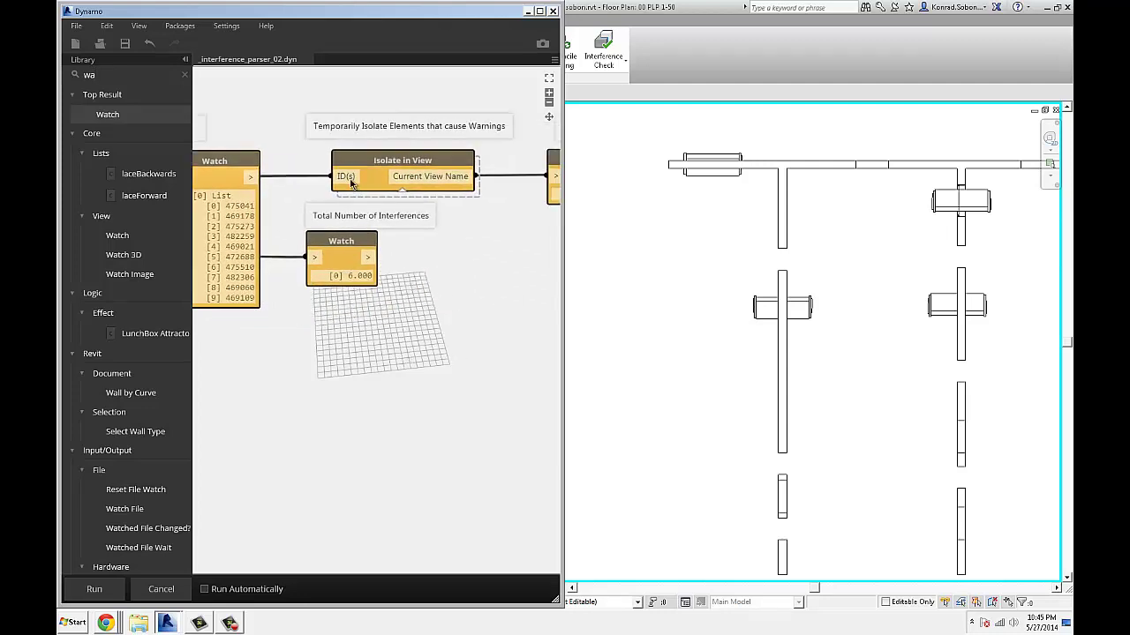
middle_click_drag(466, 293, 462, 280)
scroll(459, 273, "down", 2)
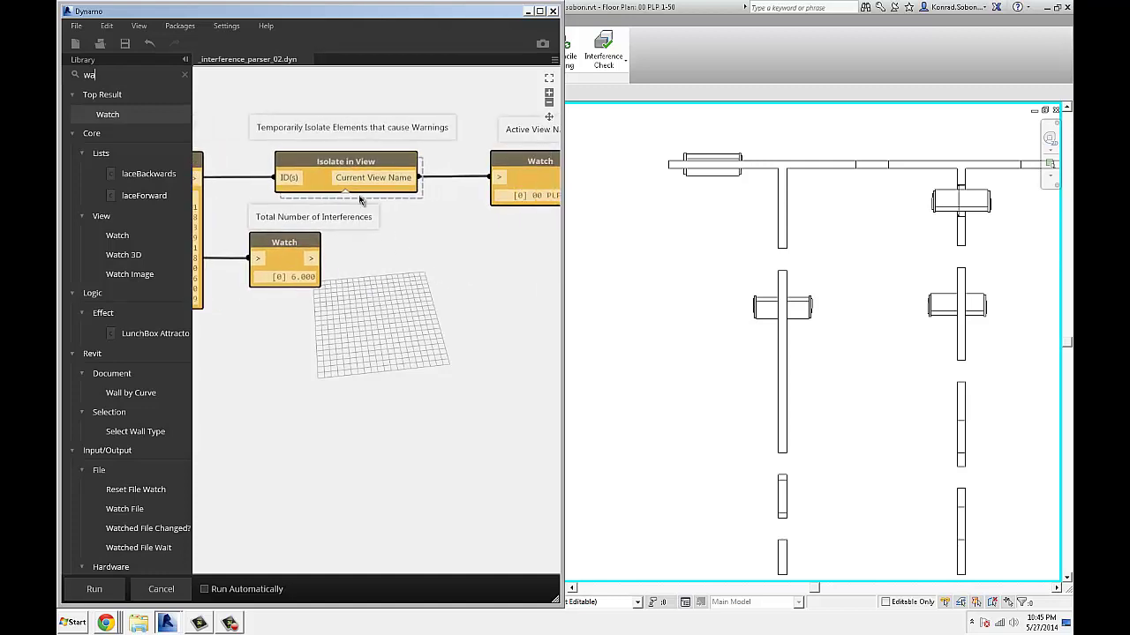
scroll(455, 259, "up", 3)
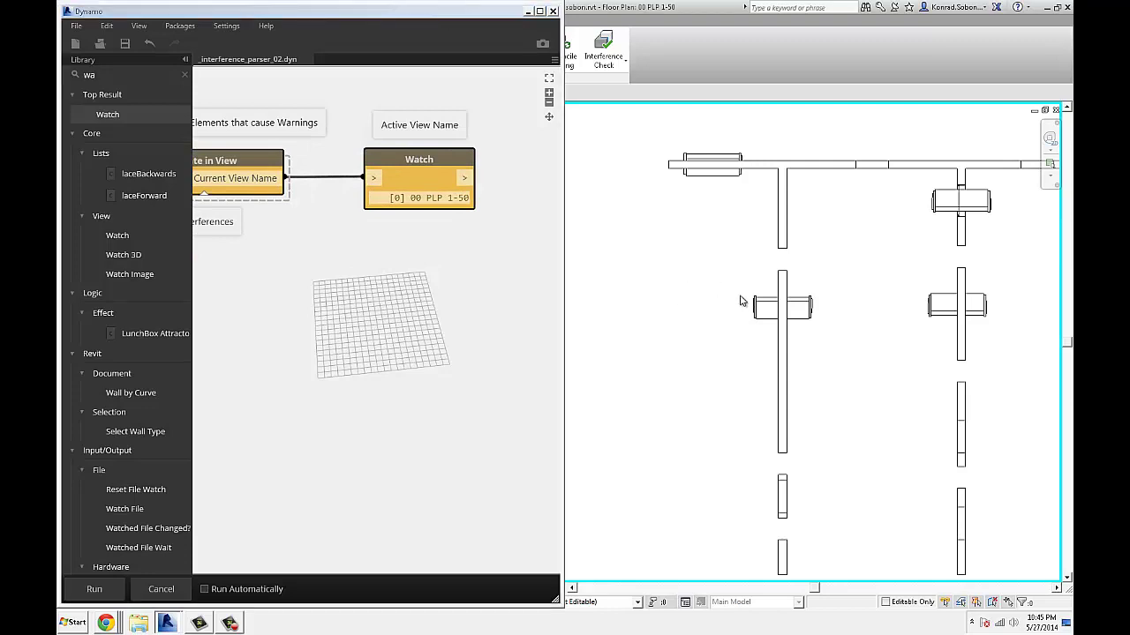
middle_click_drag(744, 299, 693, 263)
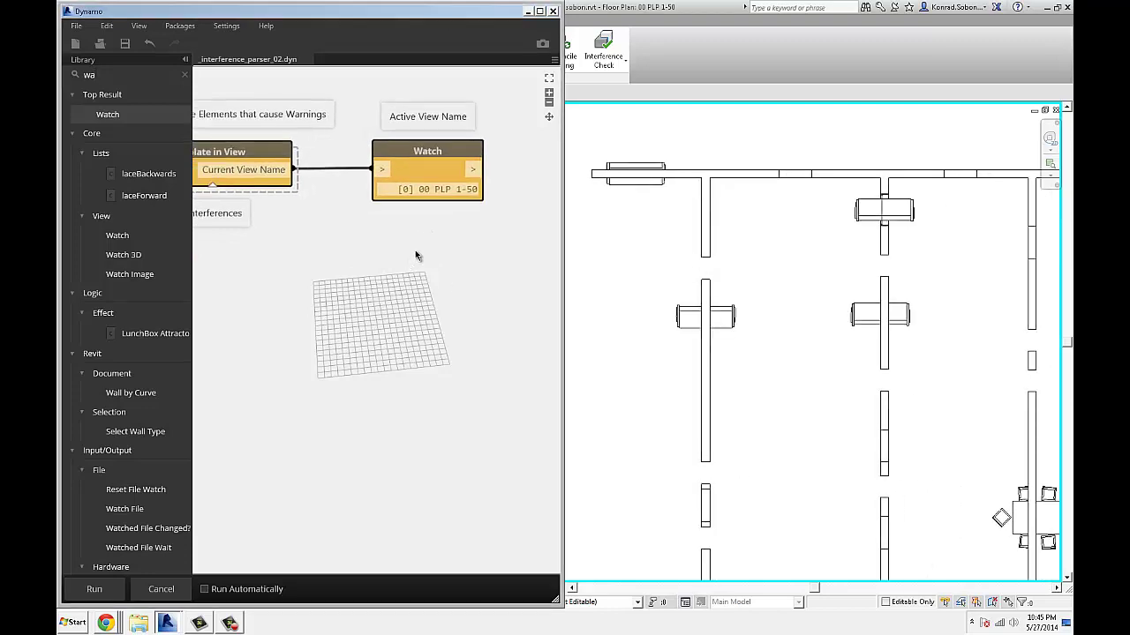
middle_click_drag(412, 252, 419, 244)
middle_click_drag(780, 303, 825, 195)
left_click(846, 198)
left_click(883, 249)
scroll(883, 250, "down", 2)
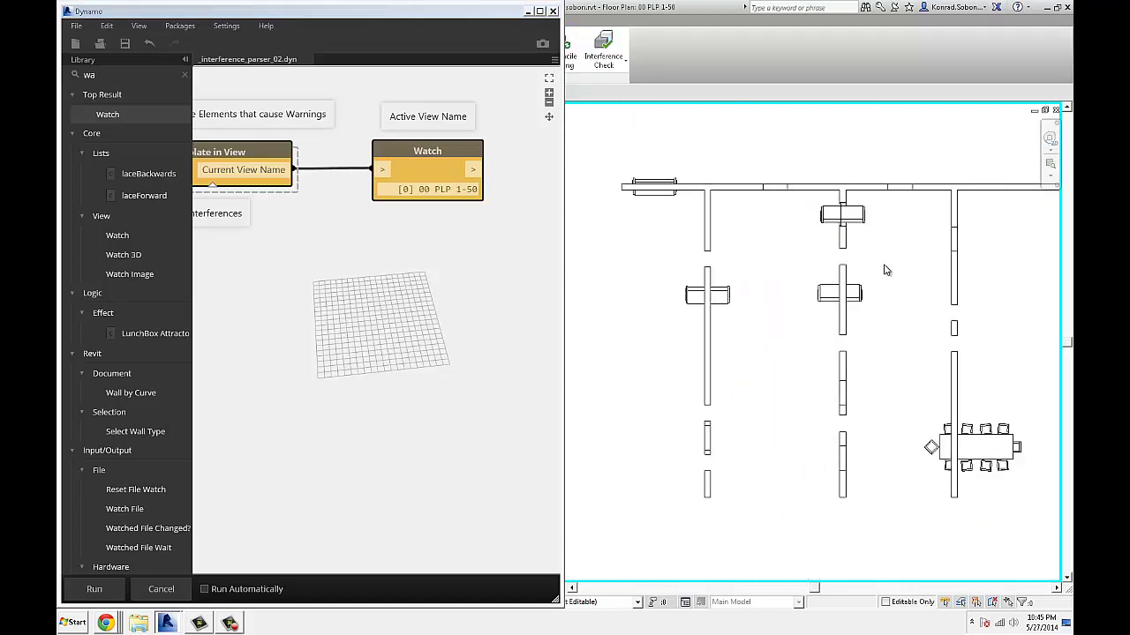
scroll(739, 226, "up", 2)
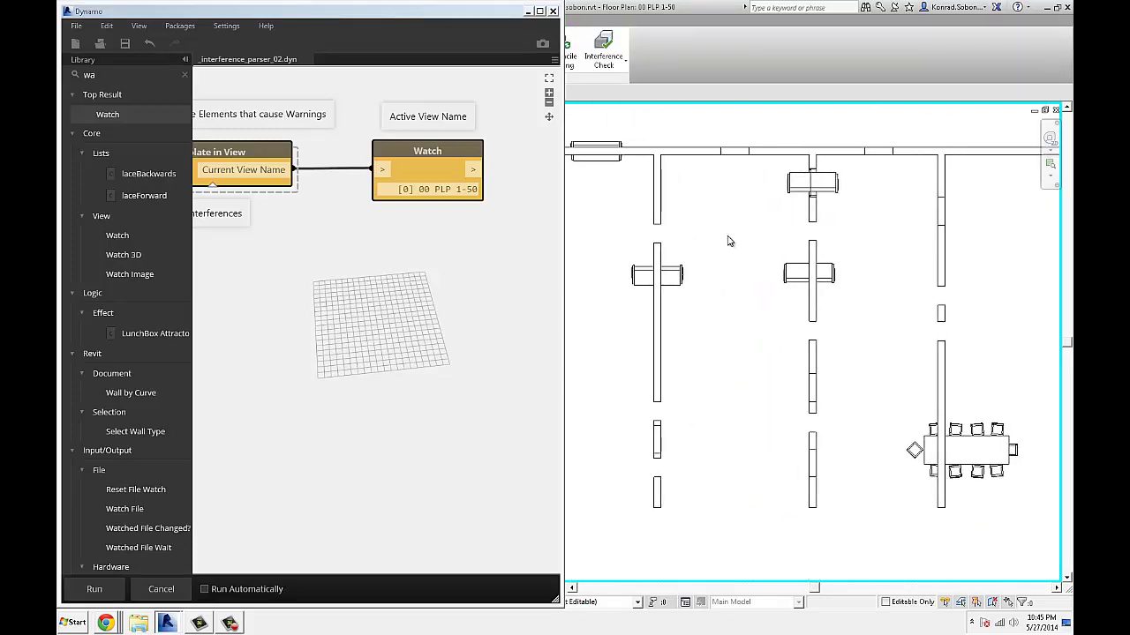
scroll(728, 242, "down", 2)
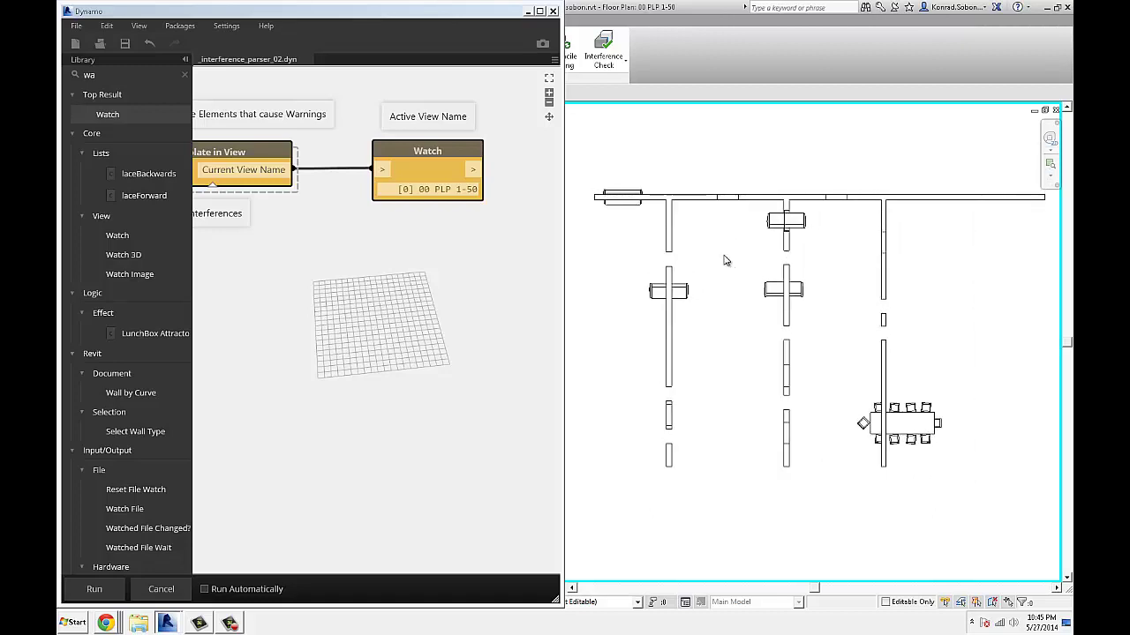
scroll(713, 276, "down", 1)
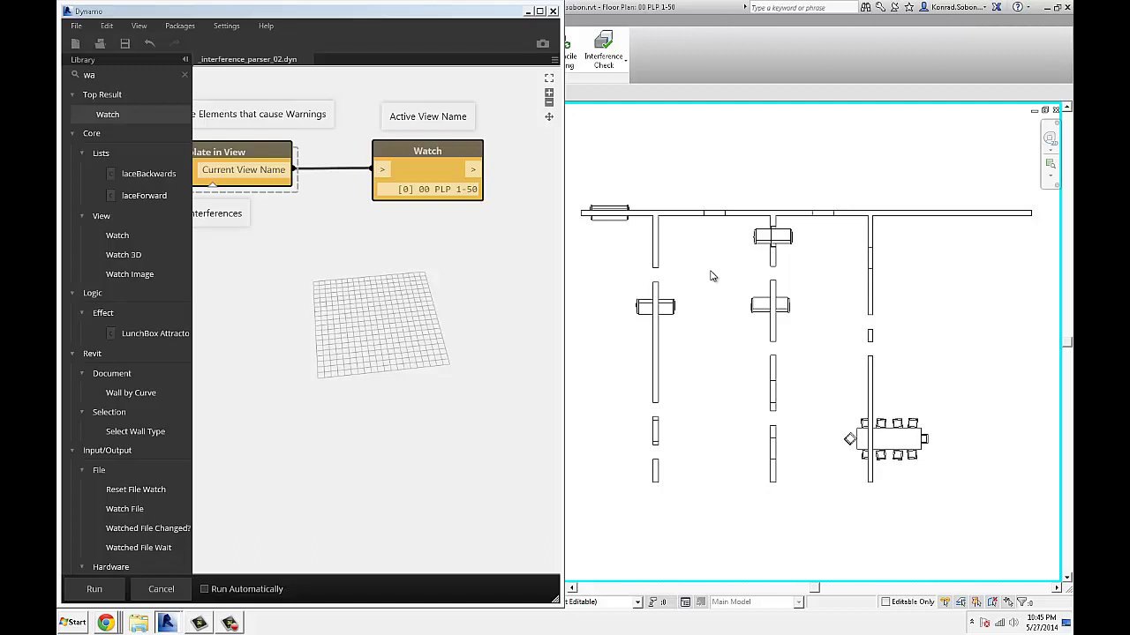
middle_click_drag(709, 290, 706, 279)
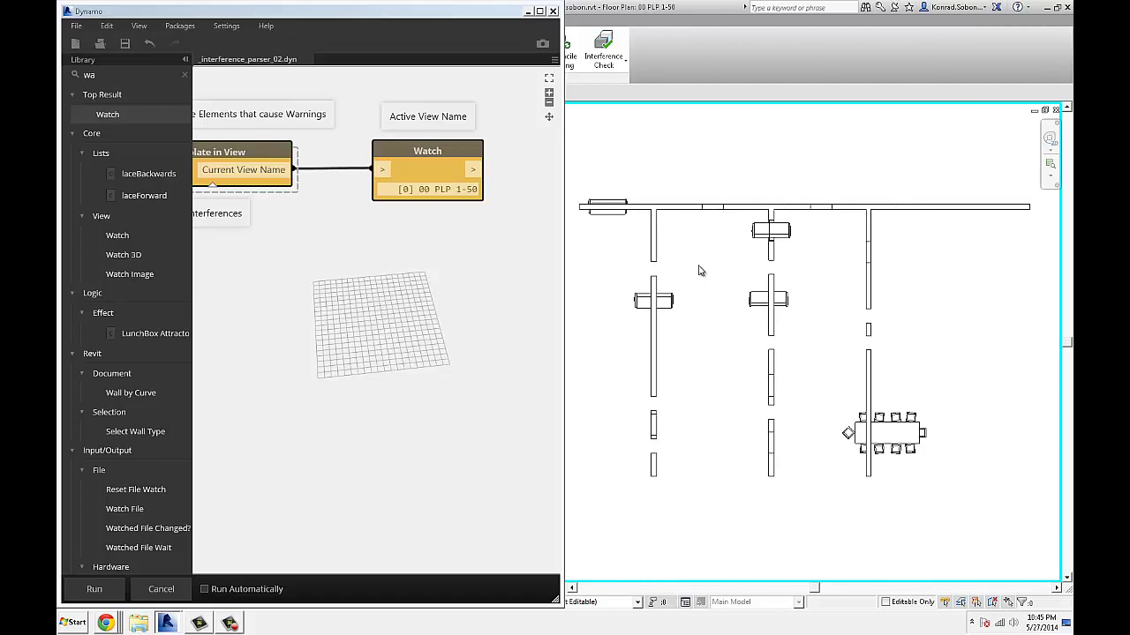
middle_click_drag(699, 270, 699, 288)
left_click(394, 252)
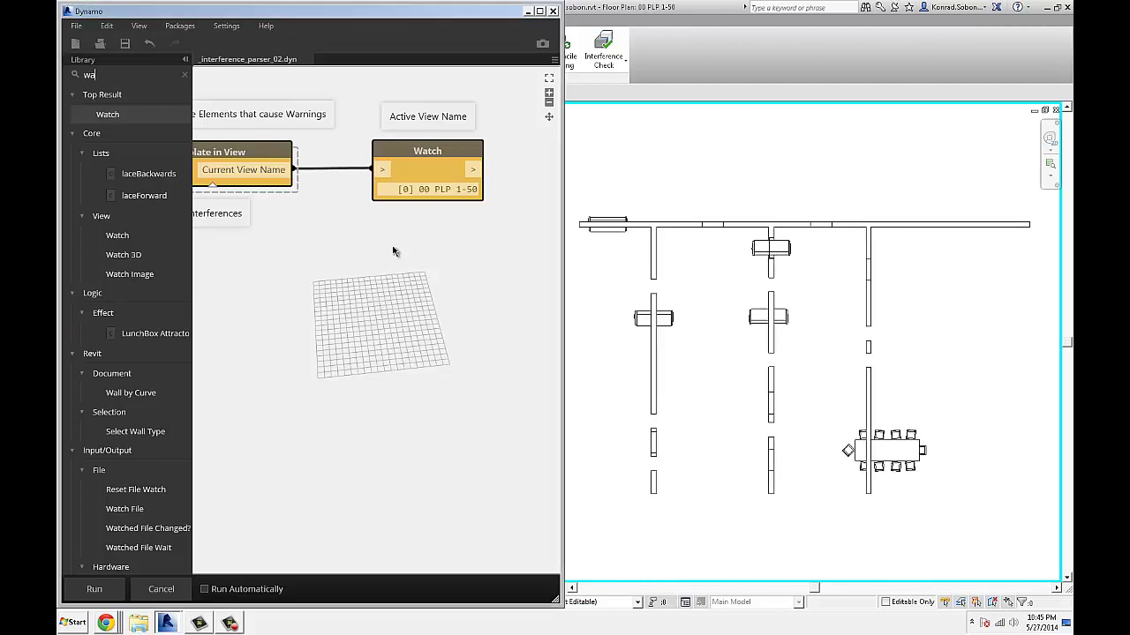
scroll(403, 253, "down", 2)
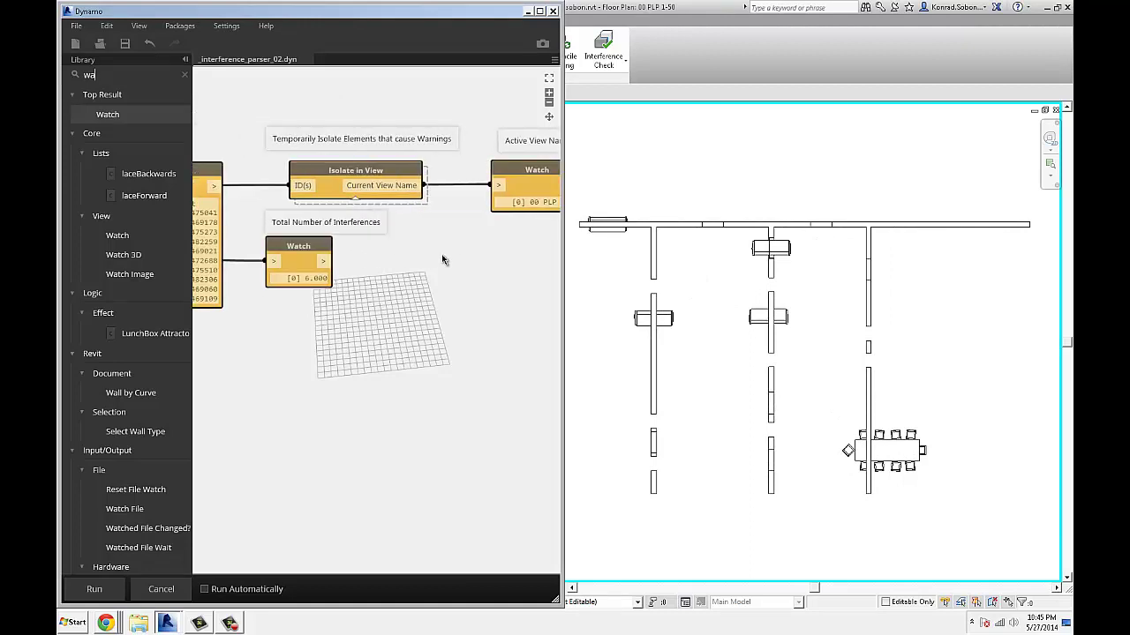
scroll(441, 265, "down", 3)
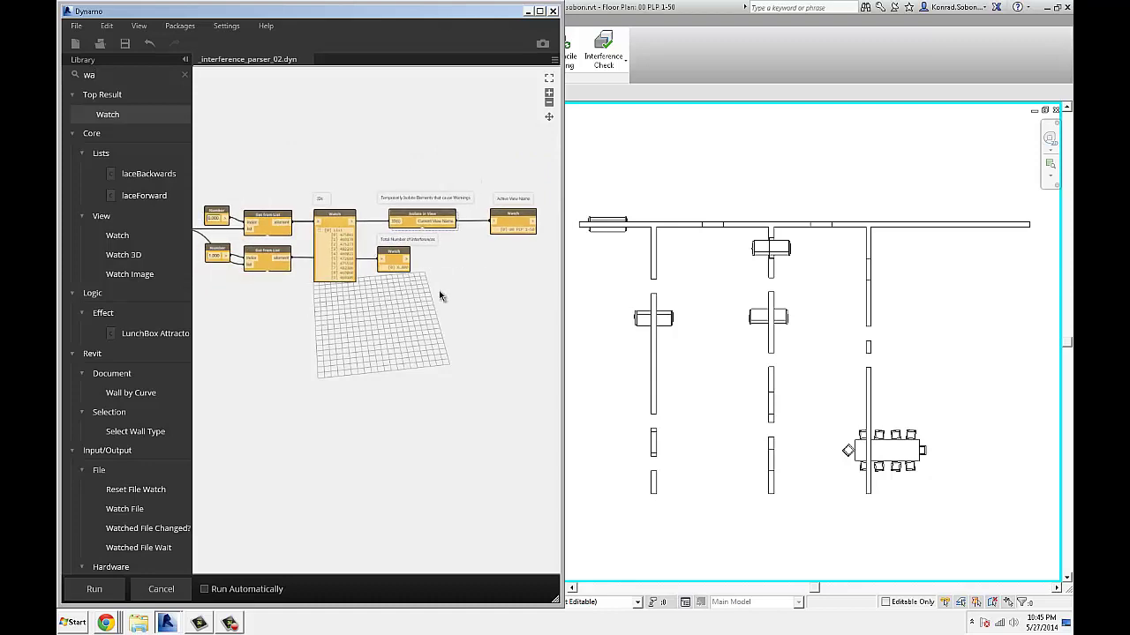
scroll(380, 323, "left", 10)
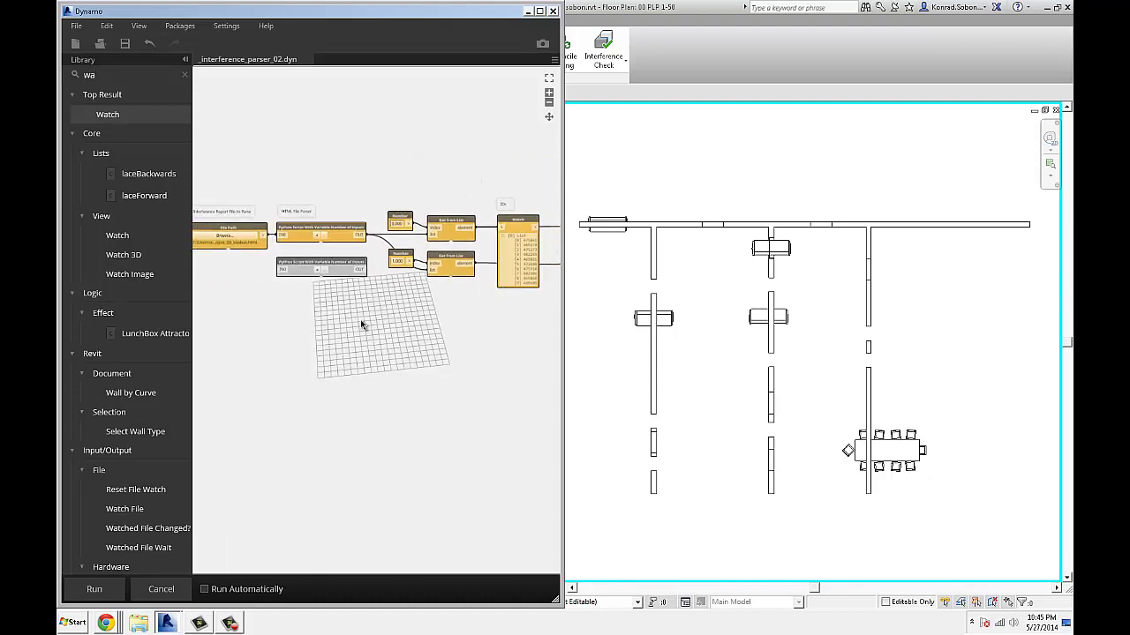
middle_click_drag(405, 326, 381, 315)
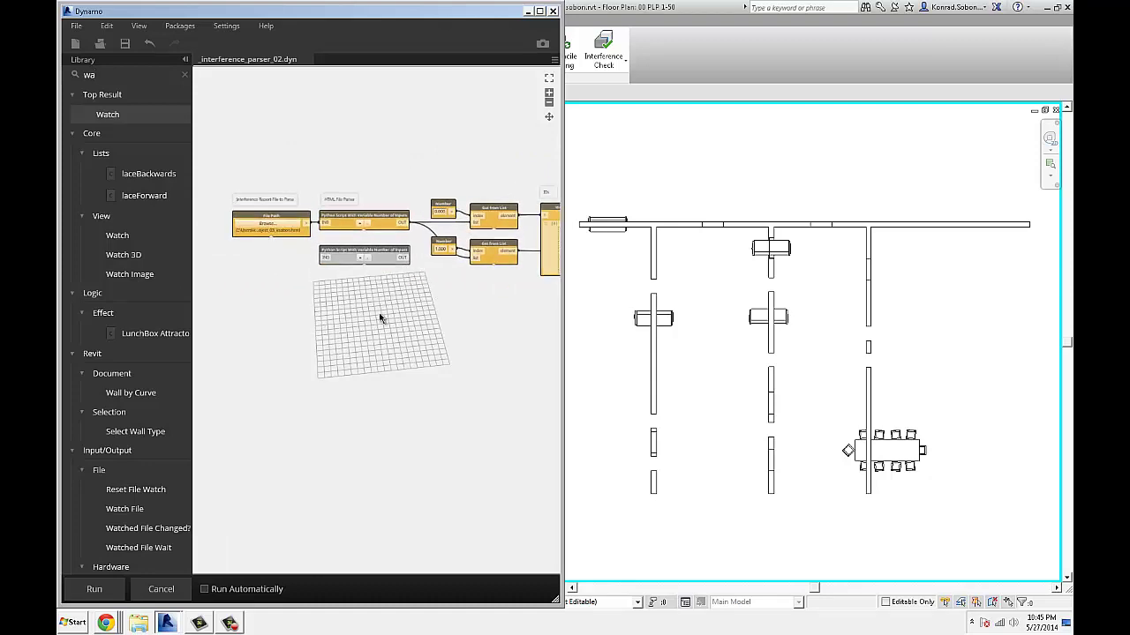
scroll(287, 262, "up", 4)
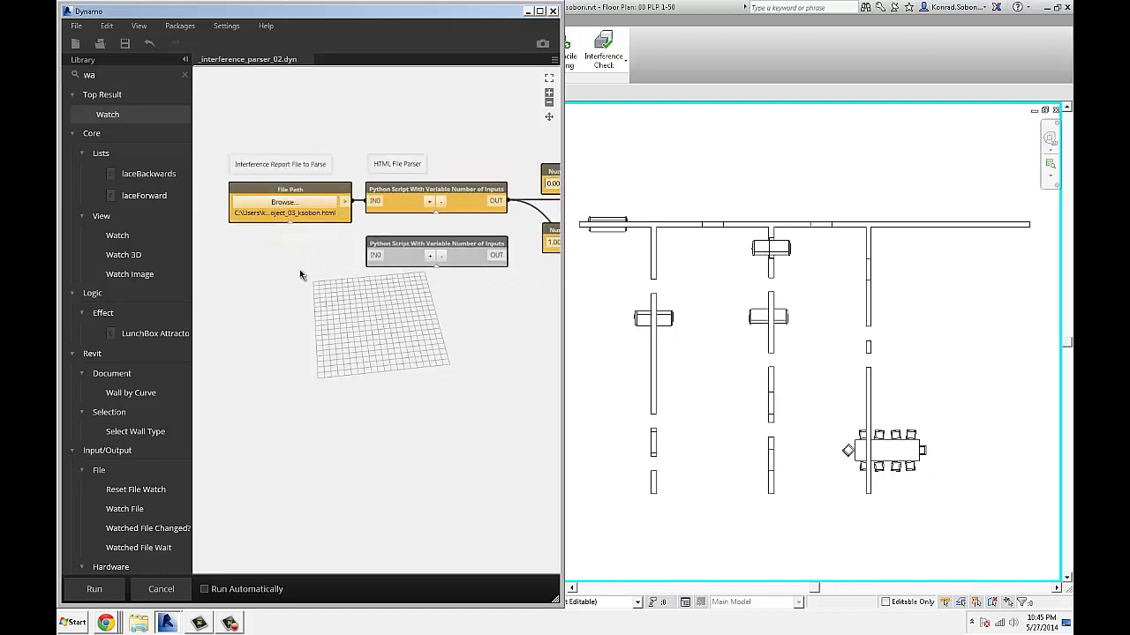
scroll(292, 277, "up", 5)
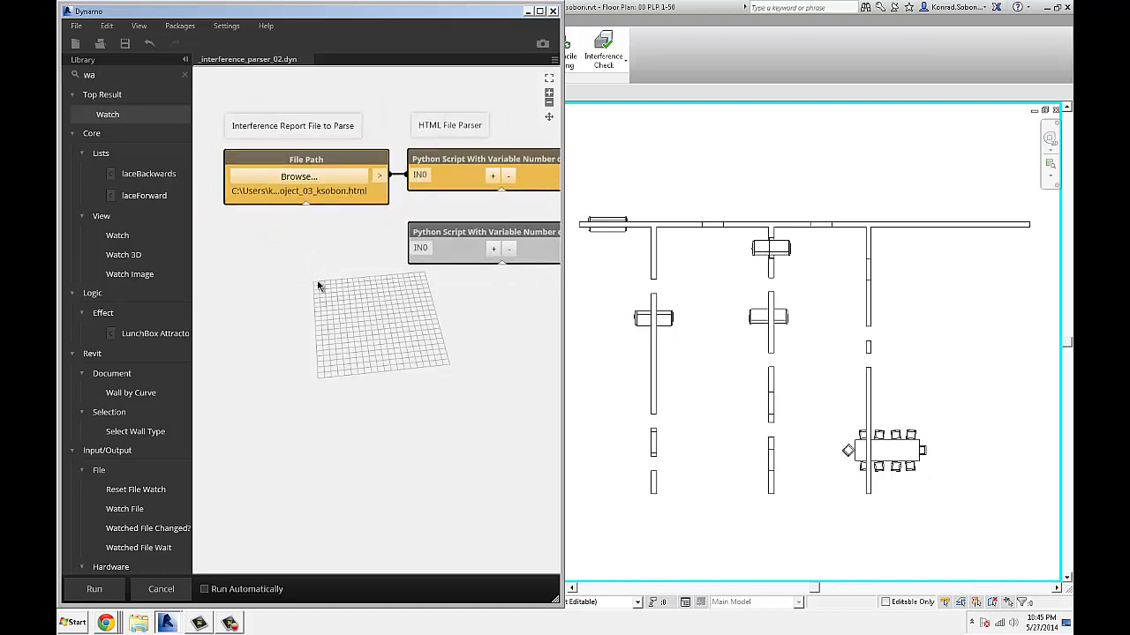
scroll(326, 300, "down", 2)
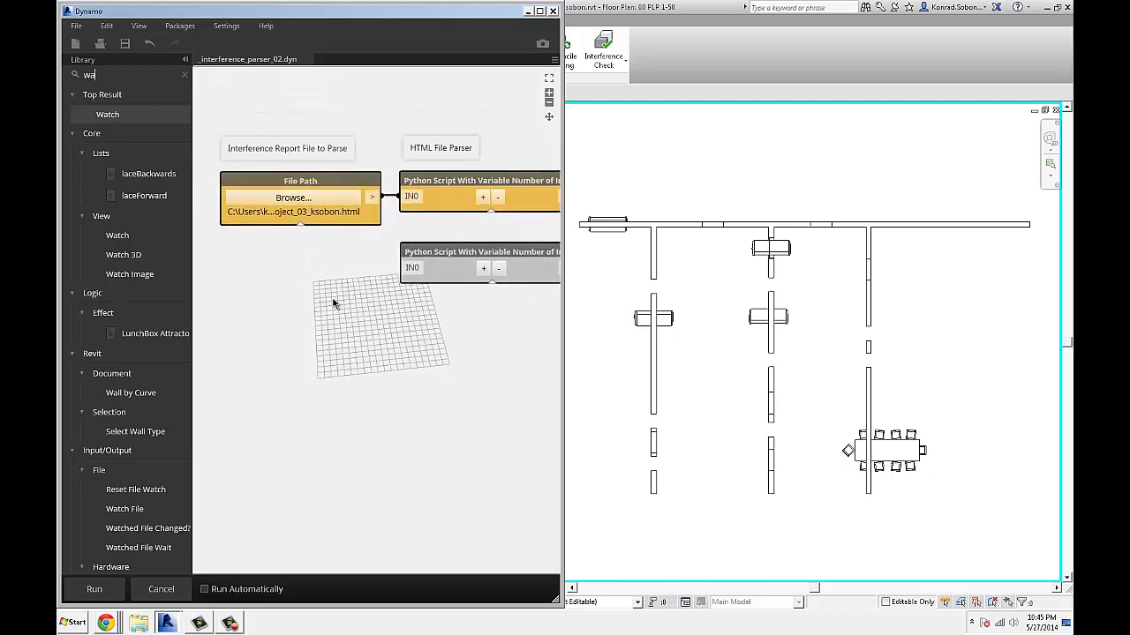